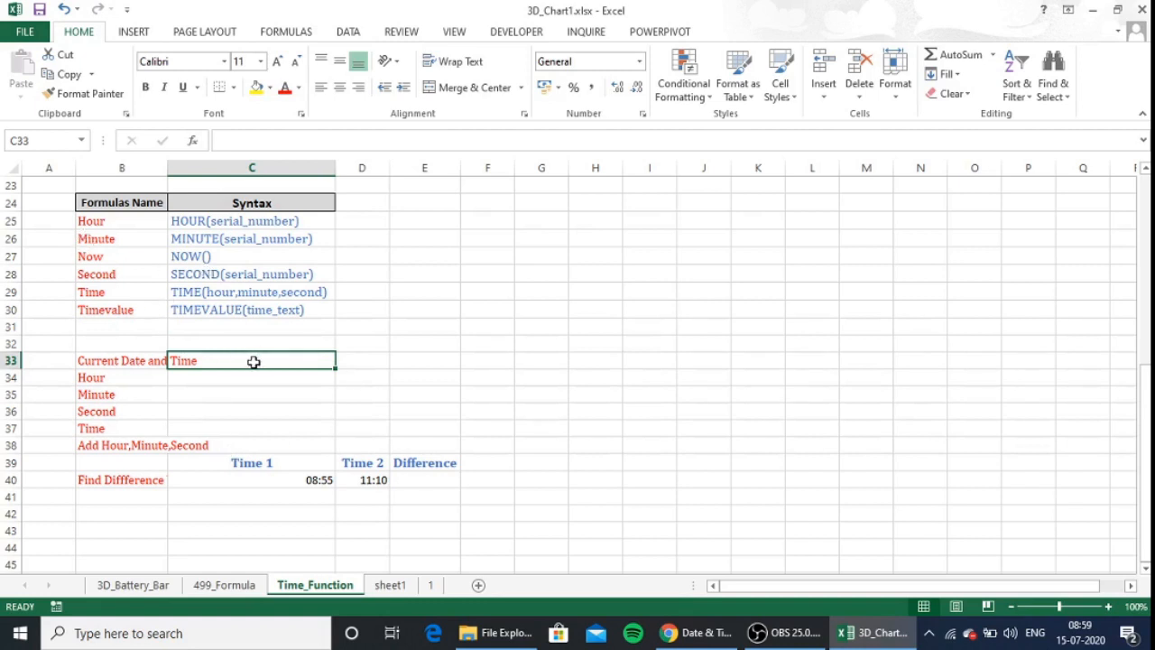
- Enter the formula =NOW() in cell C33 for the current date and time
type("=no")
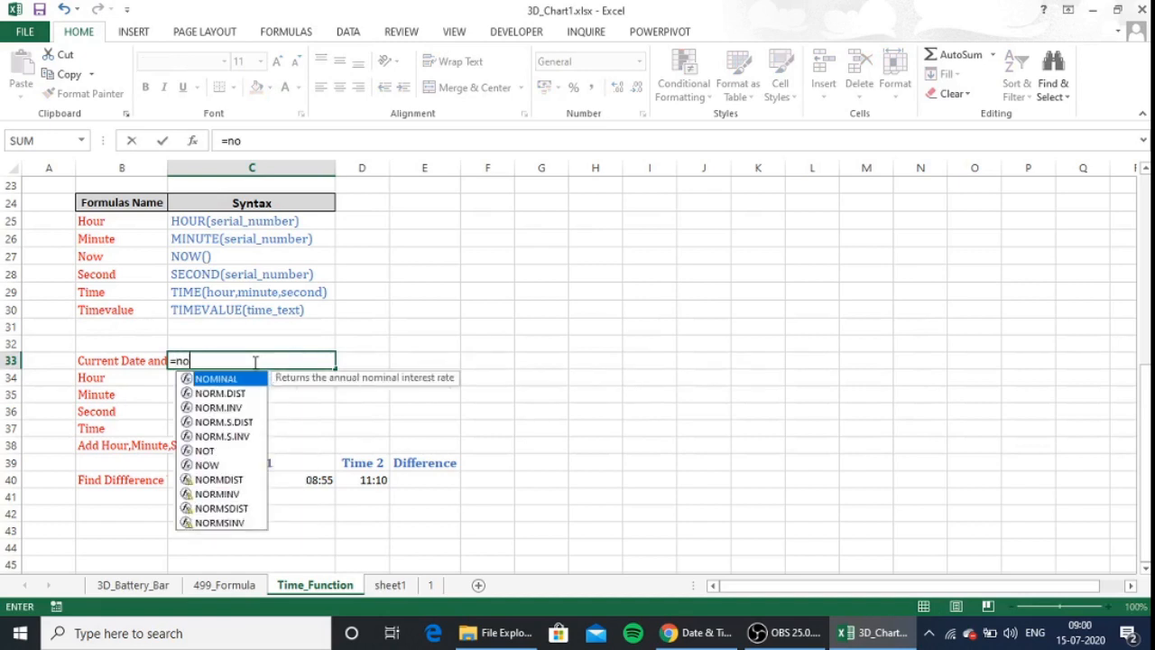
type("w")
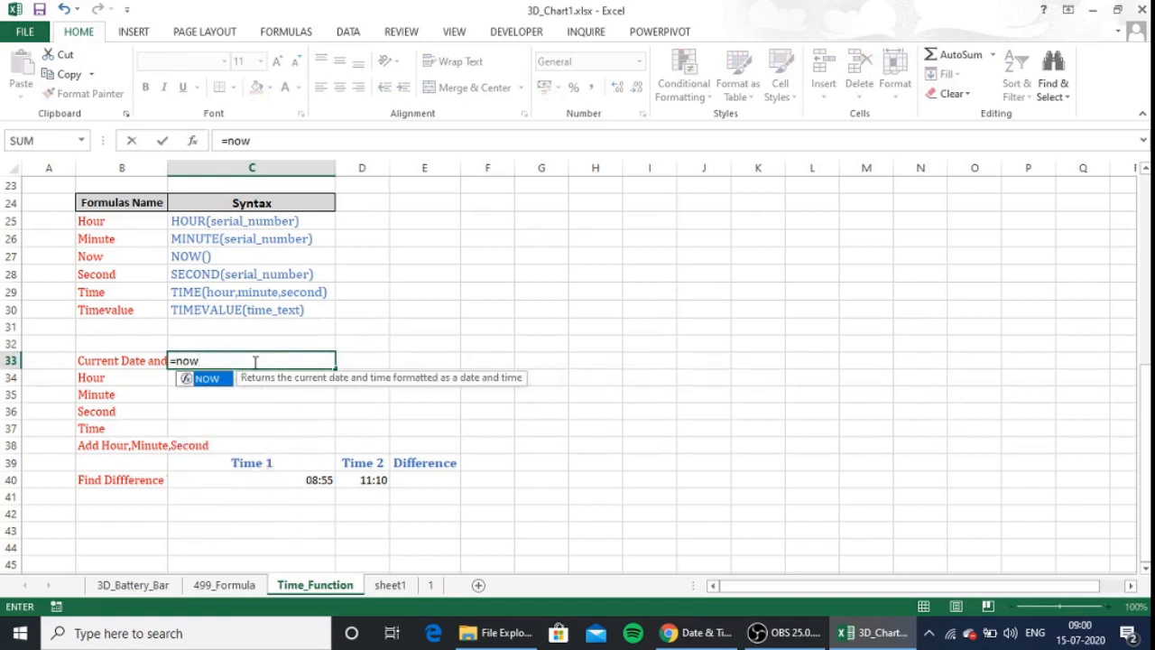
key("Tab")
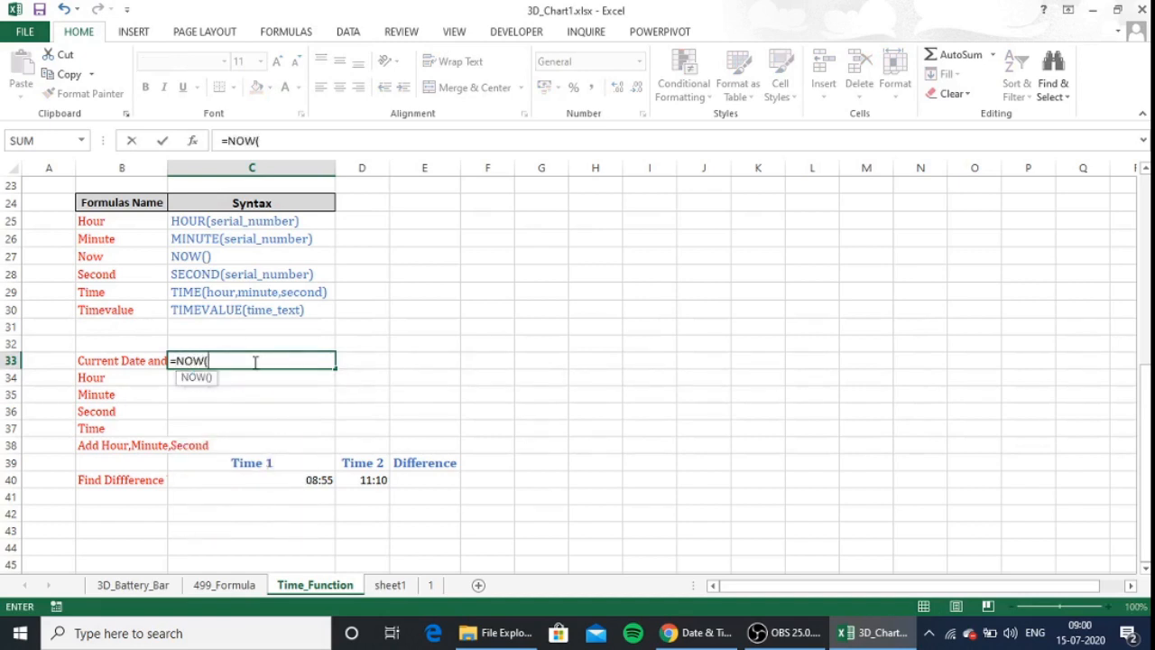
type(")")
key("Return")
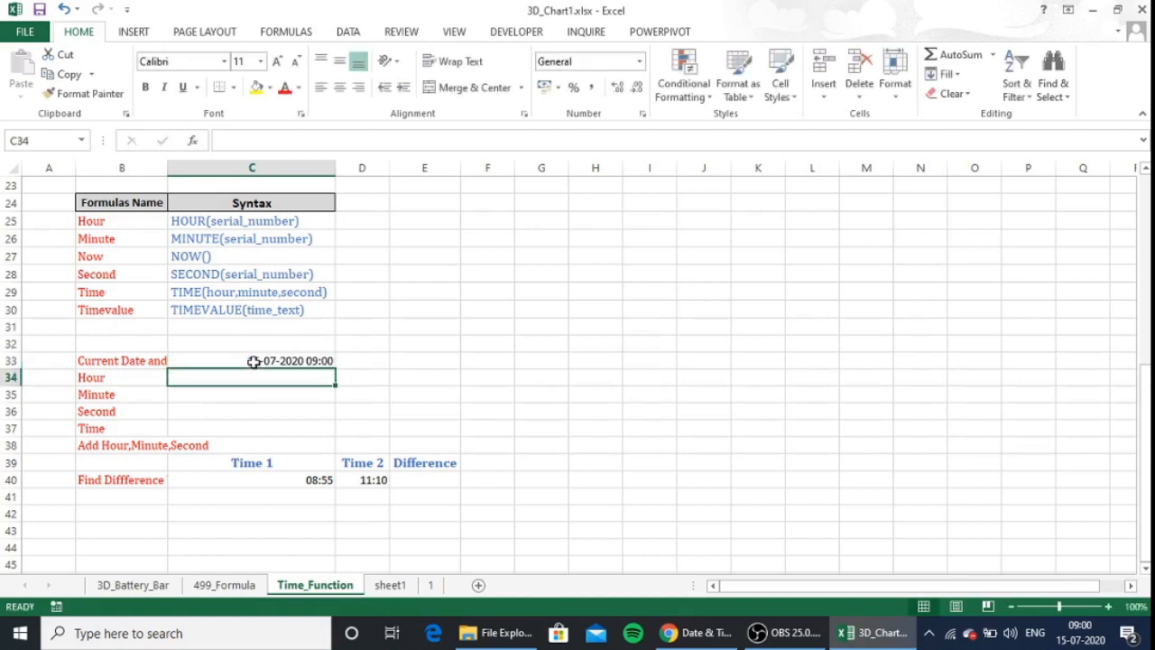
left_click(253, 361)
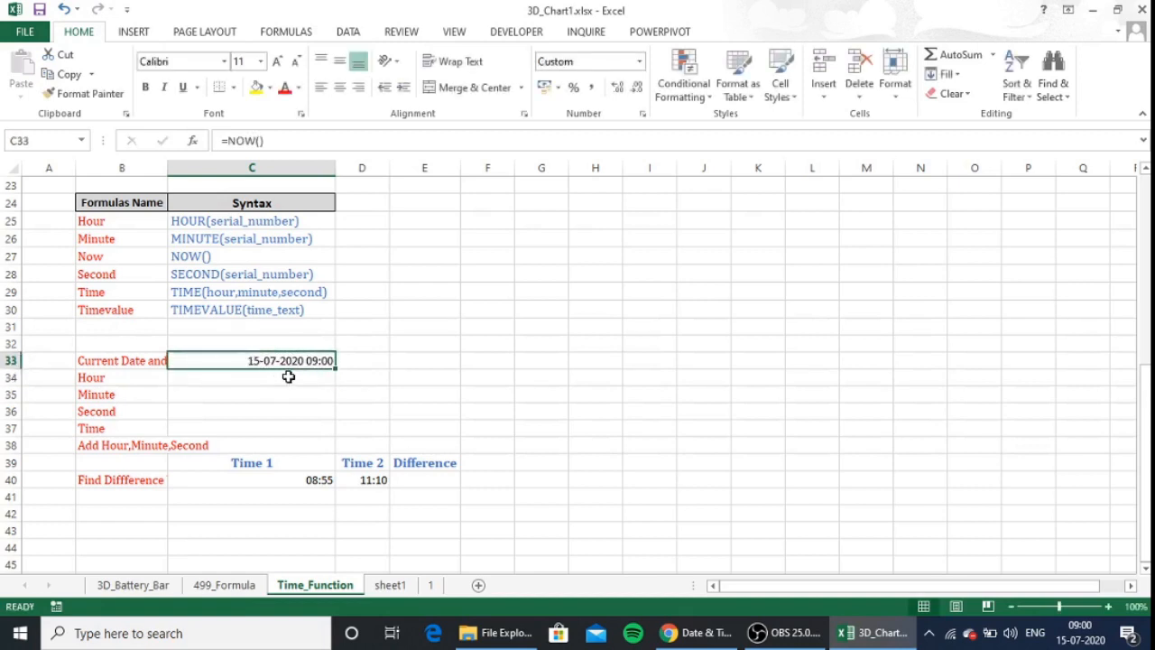
- Extract the hour from the current date and time by entering =HOUR(C33) in cell C34
left_click(288, 376)
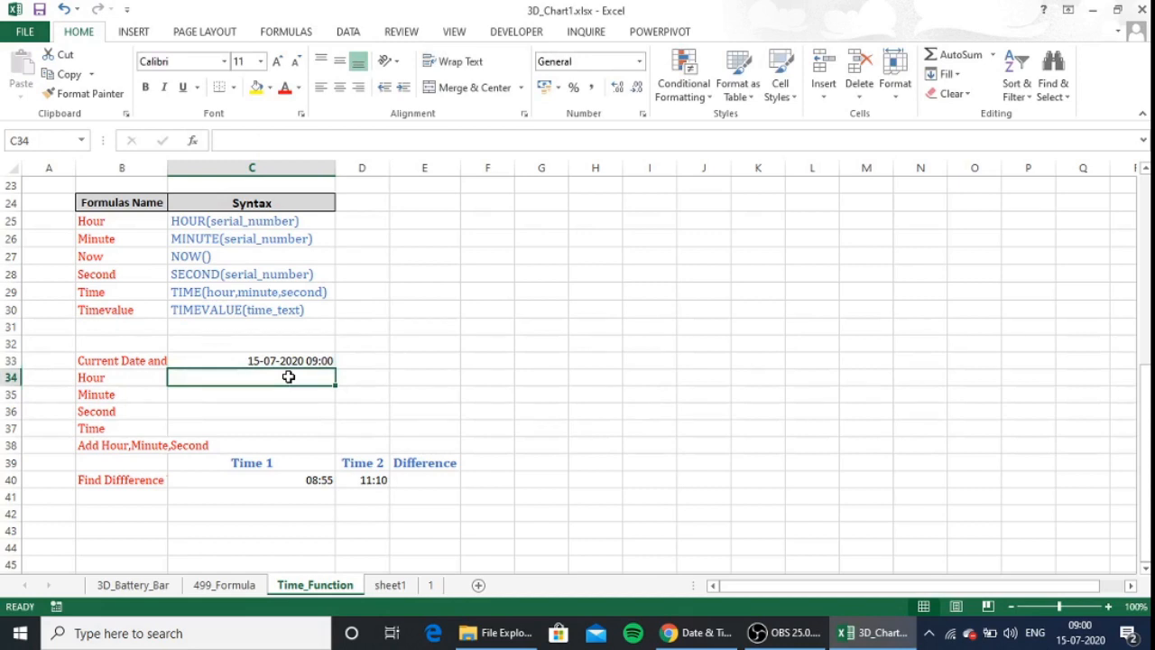
type("=hour")
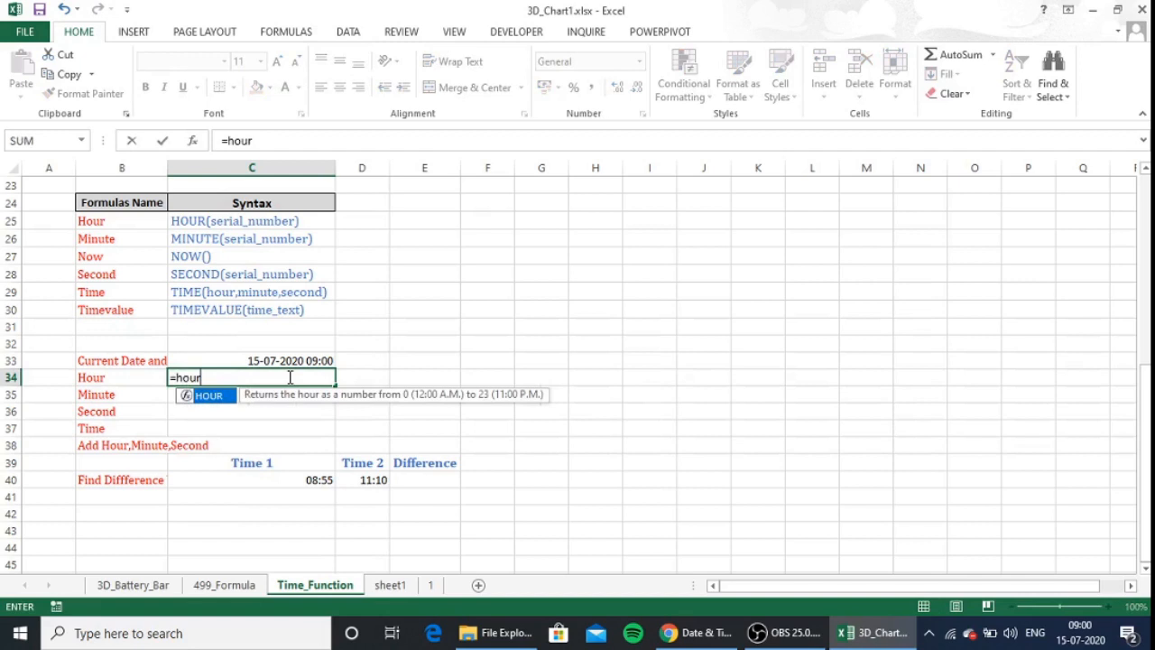
key("Tab")
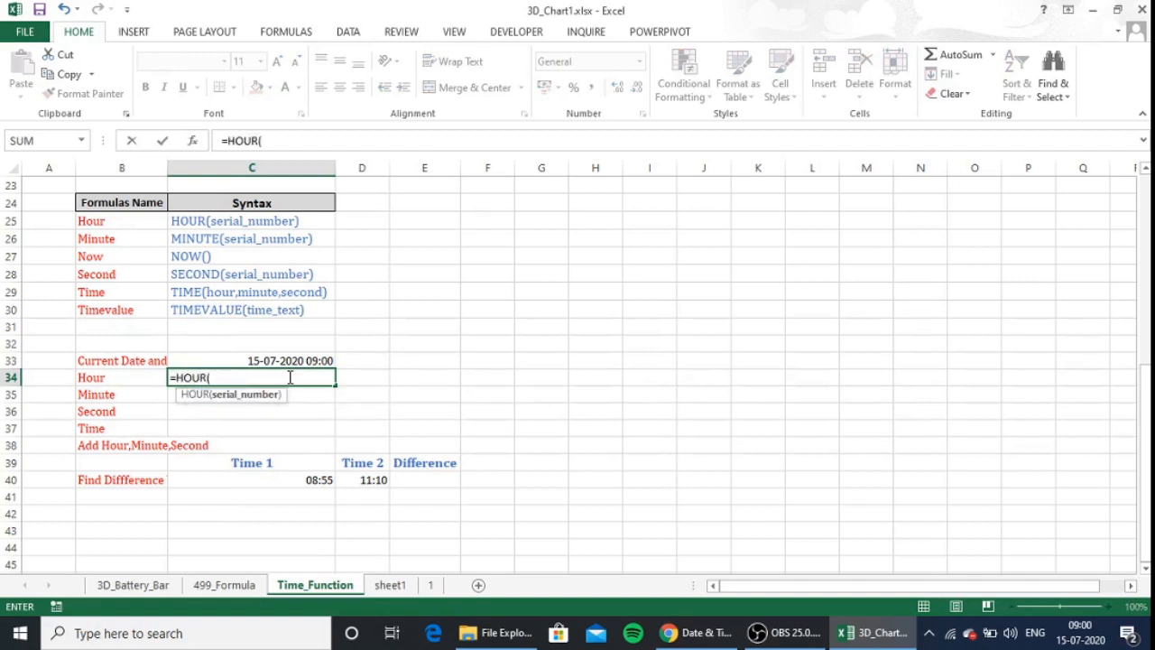
key("Up")
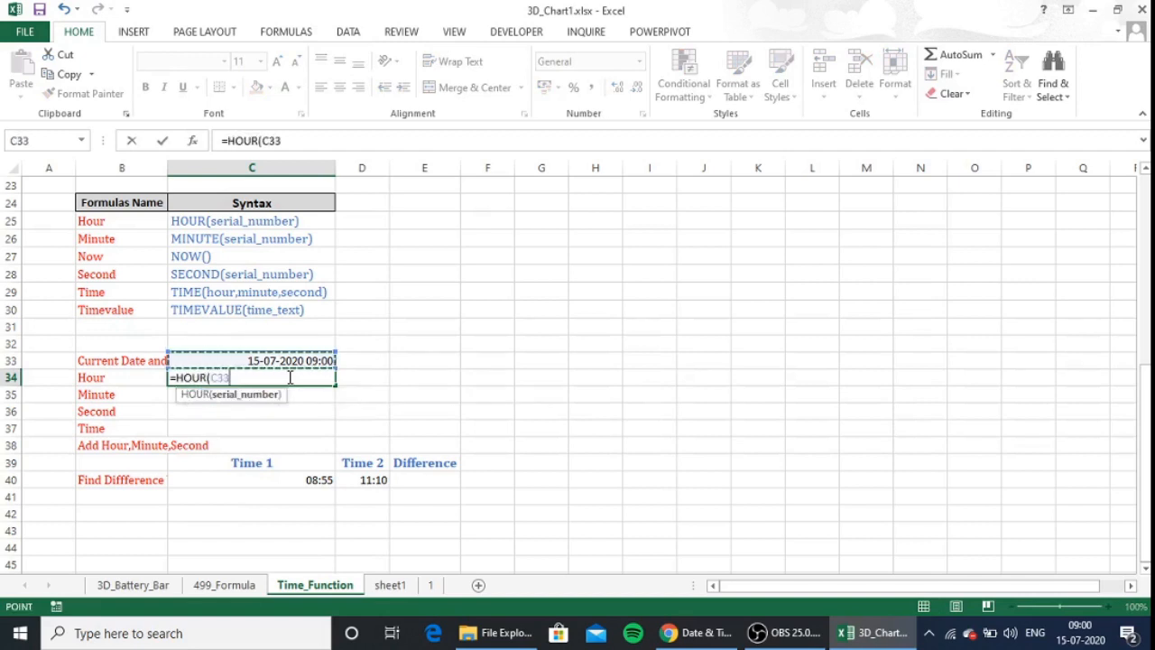
type(")")
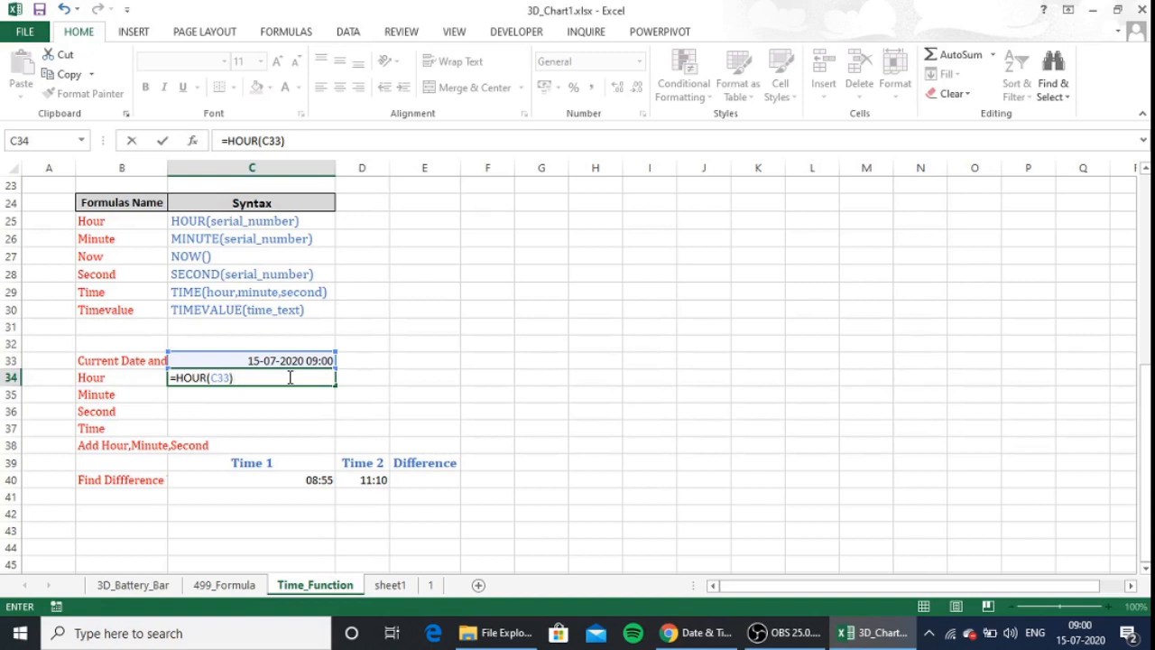
key("Return")
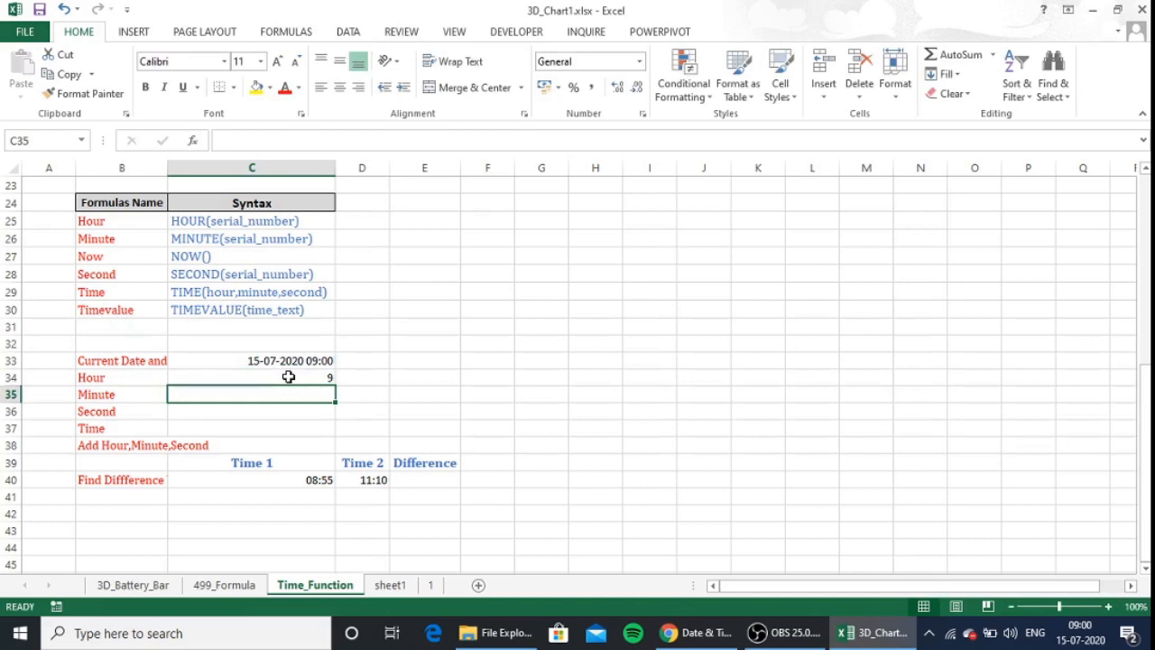
- Extract the minute from the current date and time by entering =MINUTE(C33) in cell C35
type("=minute")
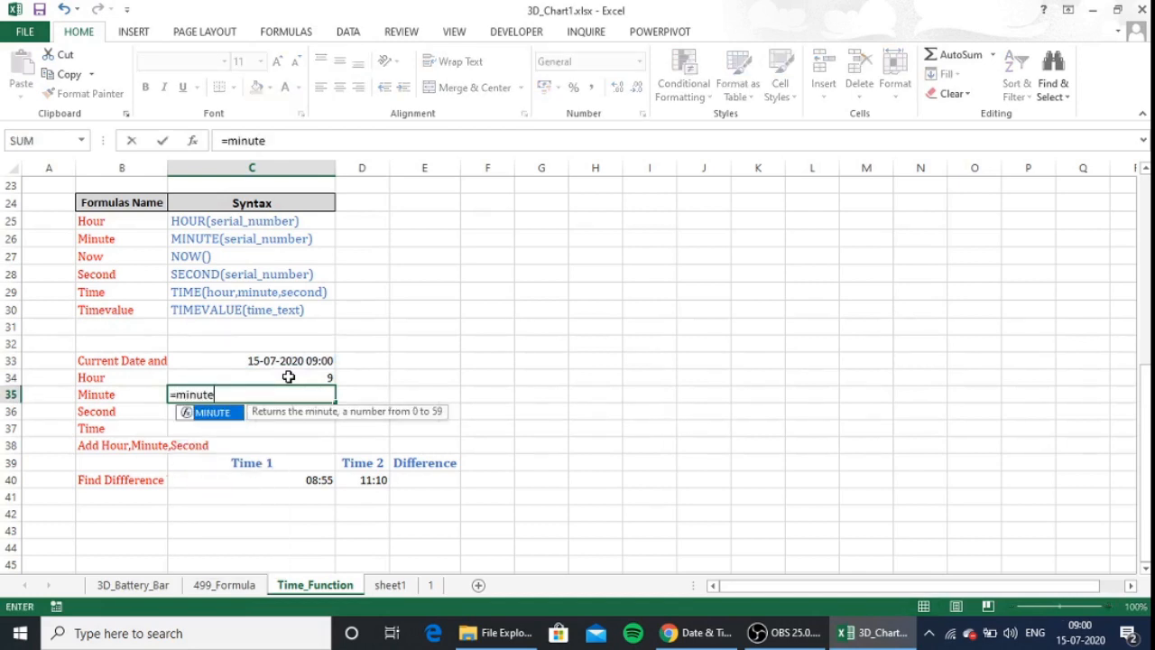
key("Tab")
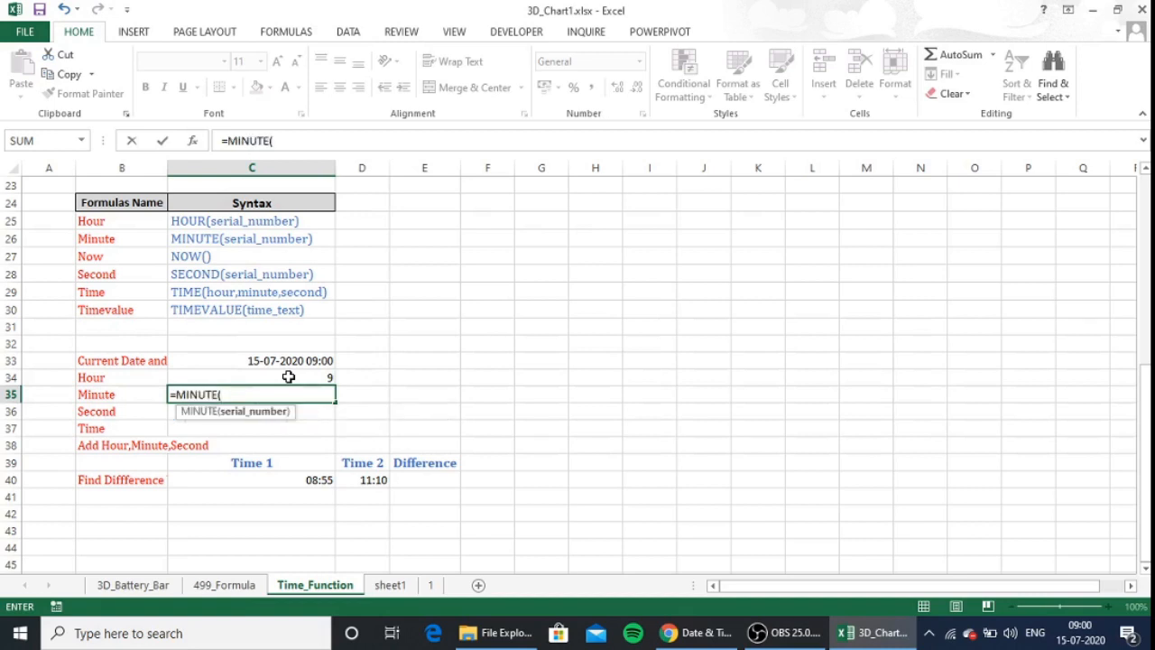
key("Up")
key("Up")
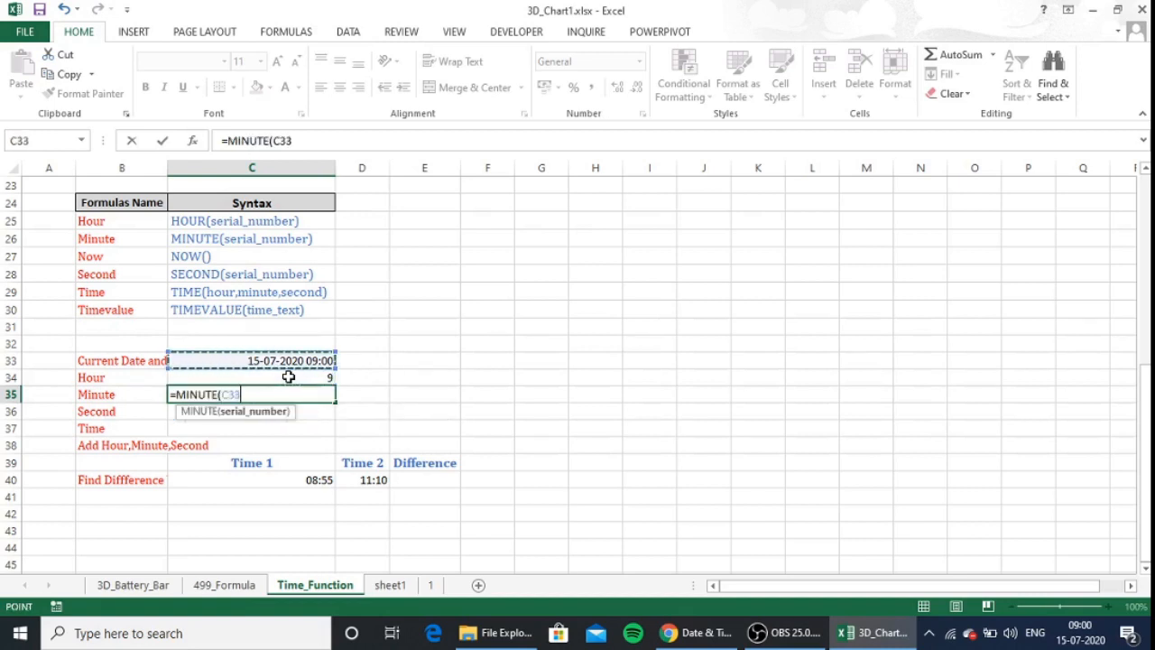
type(")")
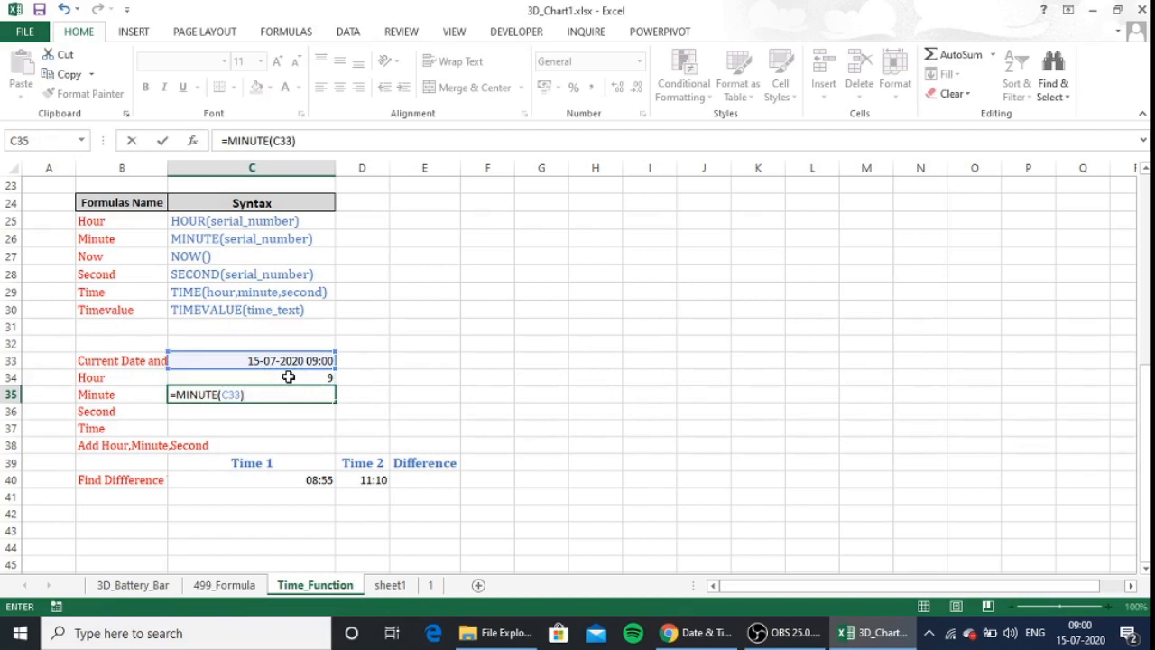
key("Return")
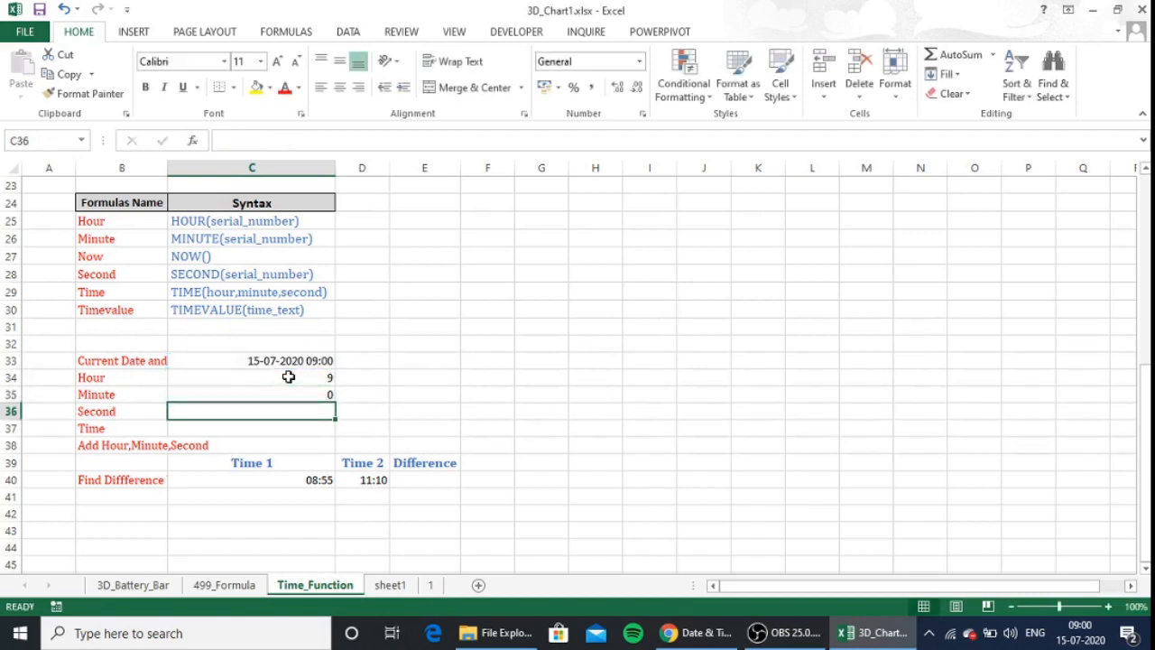
- Extract the second from the current date and time by entering =SECOND(C33) in cell C36
type("=s")
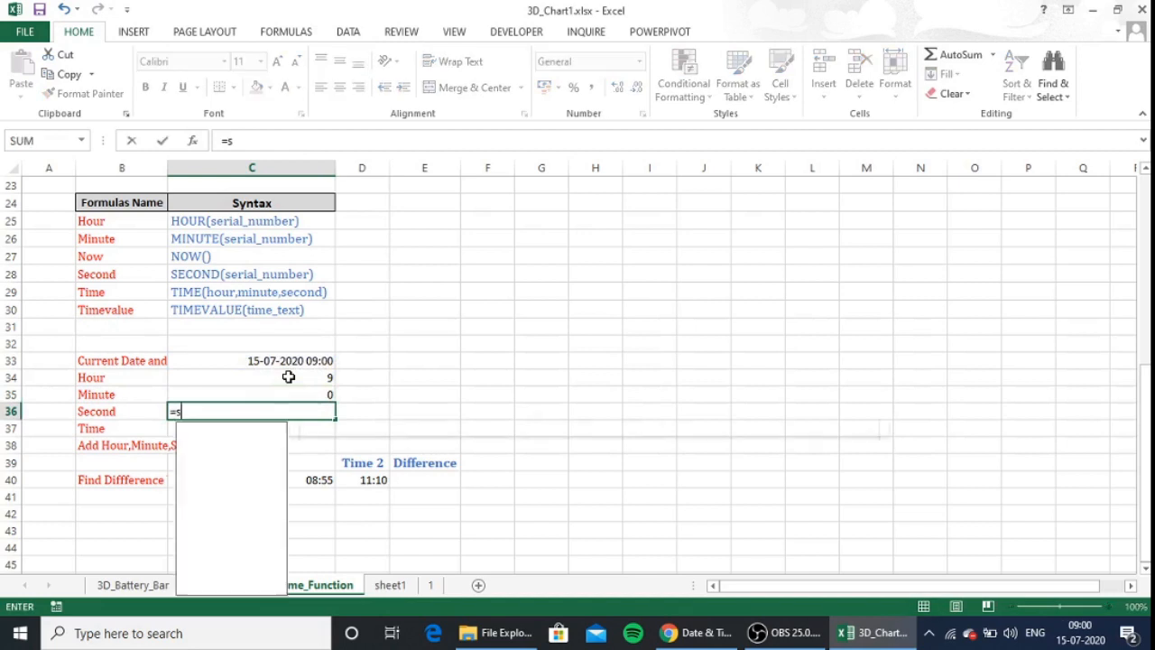
type("econd")
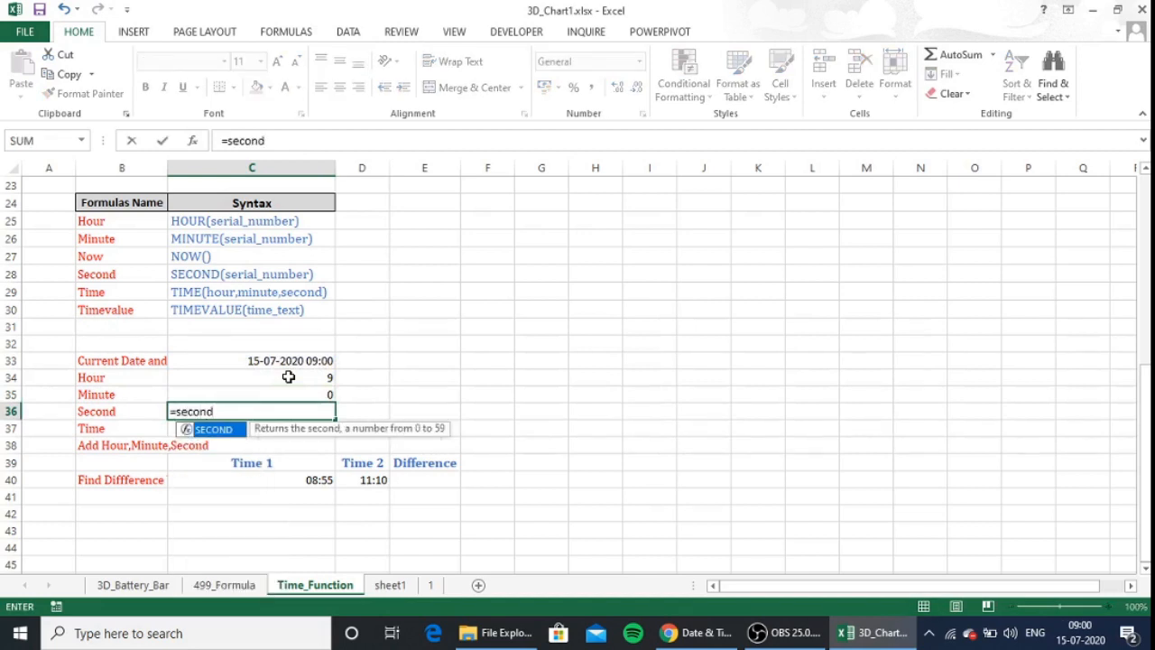
key("Tab")
left_click(288, 377)
key("Up")
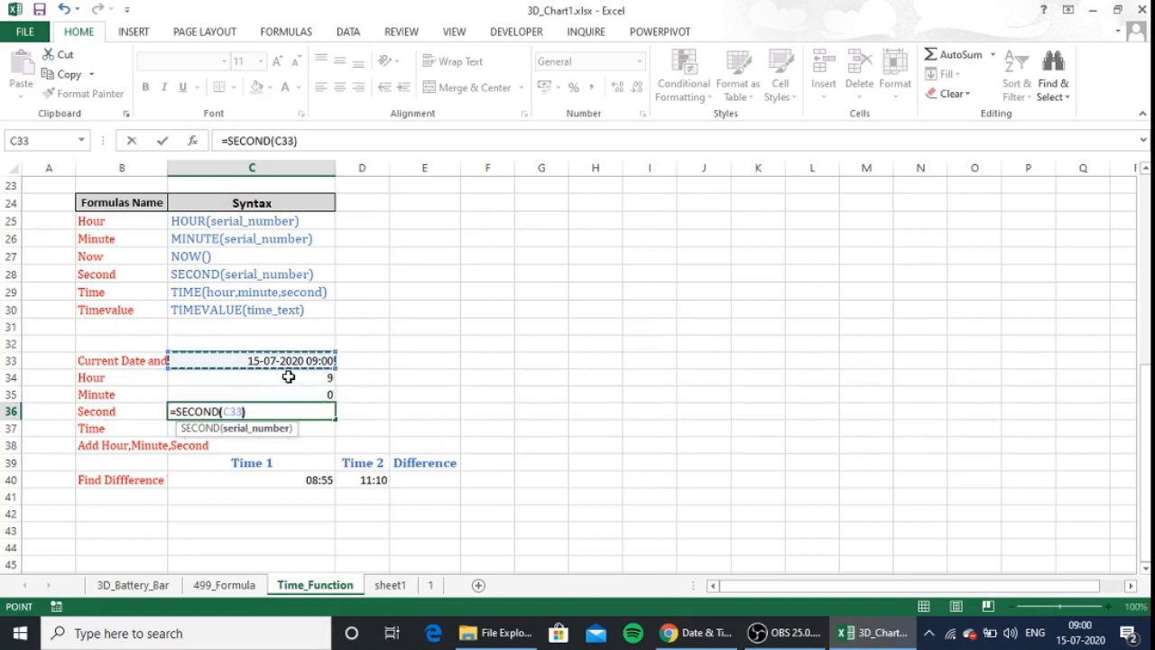
type(")")
key("Return")
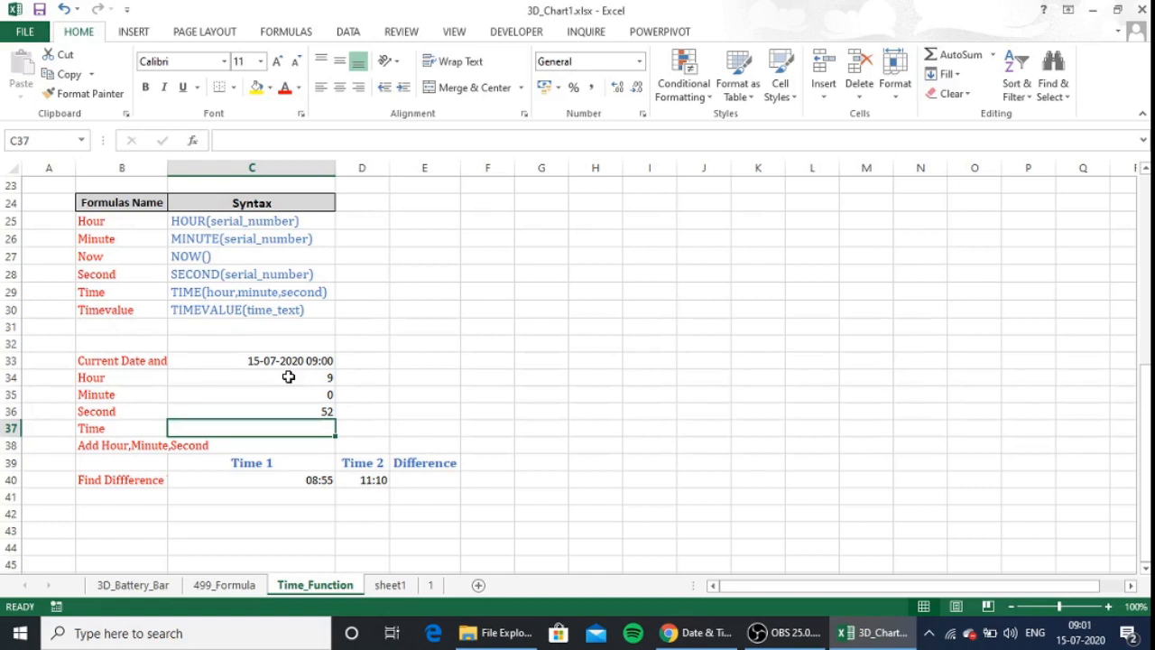
- Combine the hour, minute and second cells into a time by entering =TIME(C34,C35,C36) in cell C37
type("=")
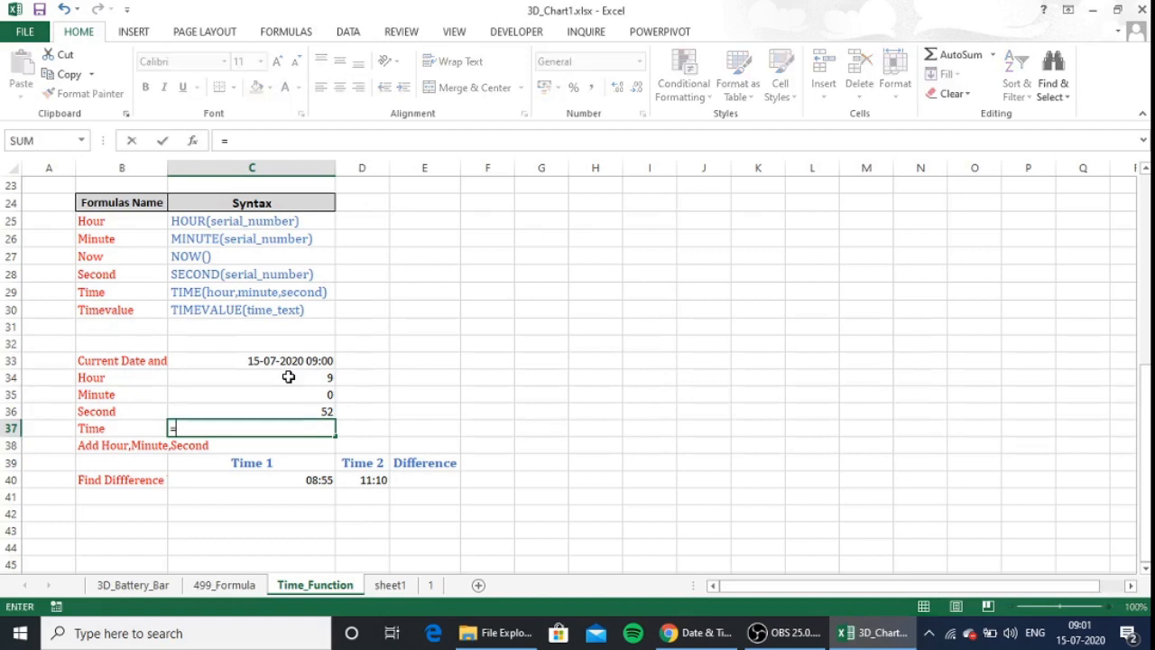
type("time")
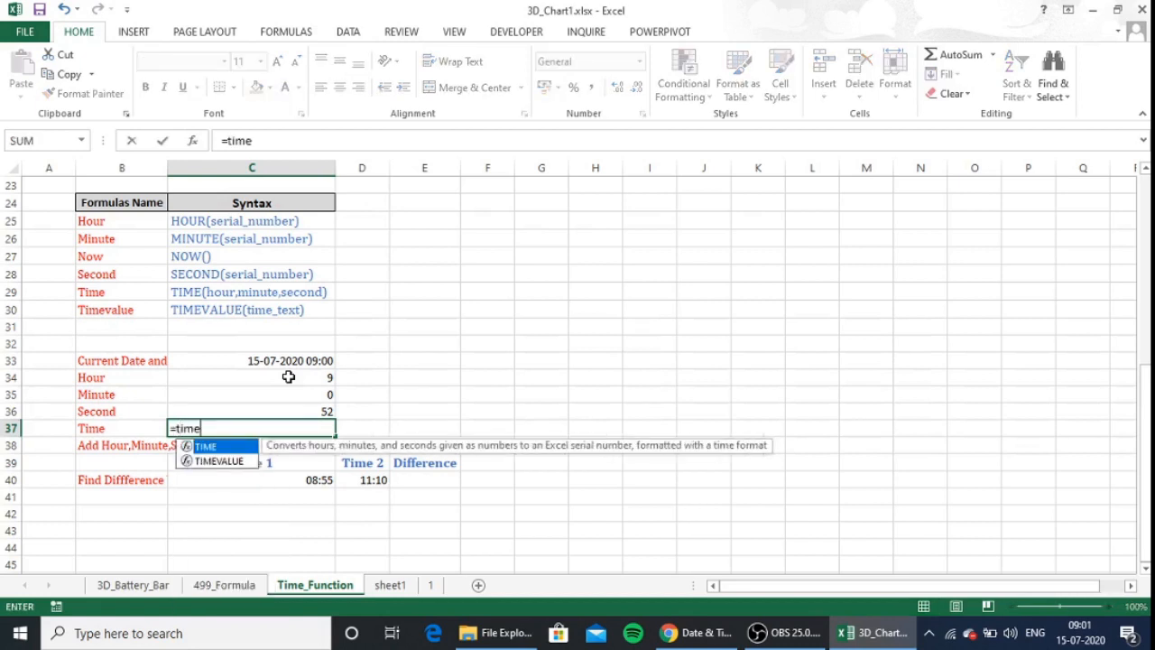
key("Tab")
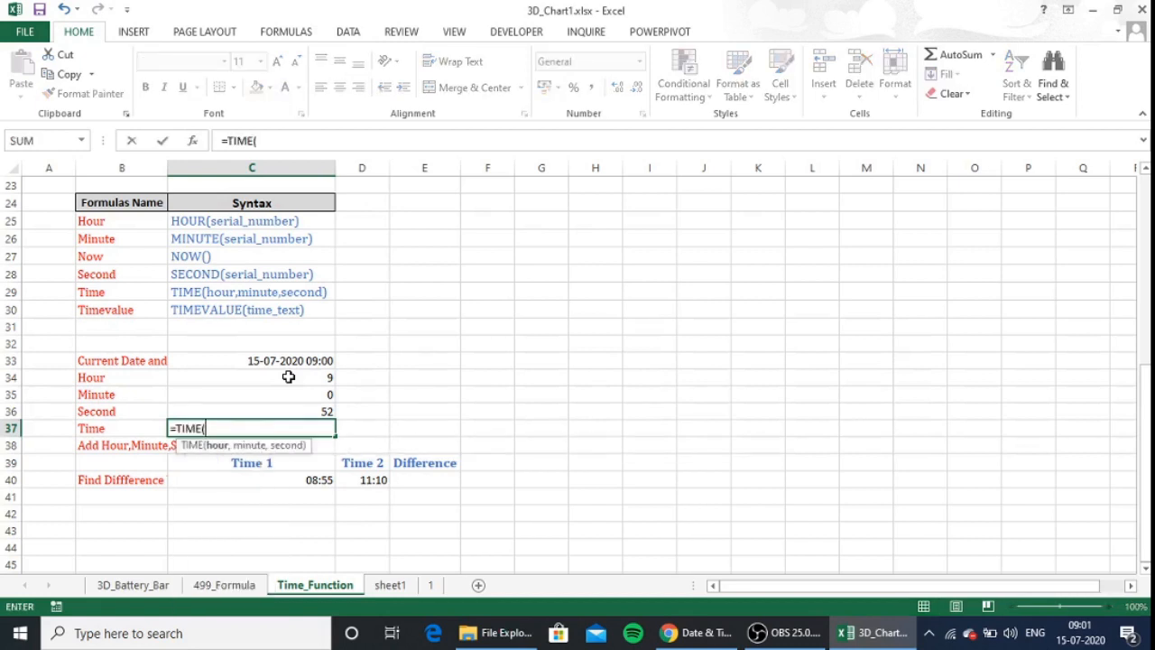
key("Up")
key("Up")
key("Up")
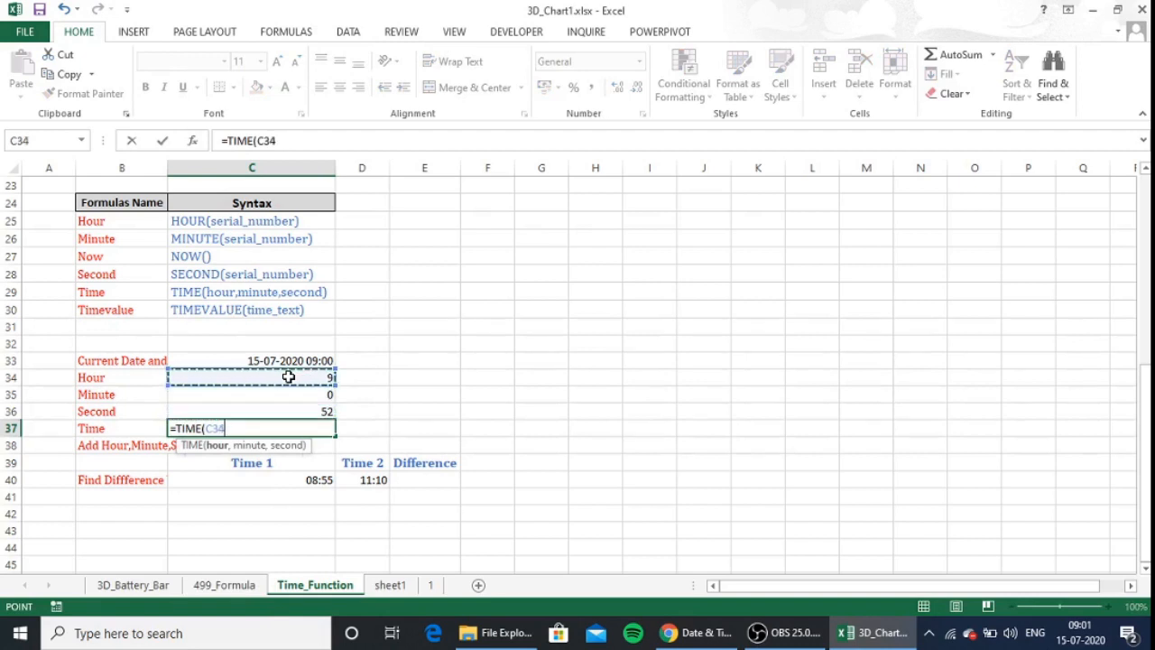
type(",")
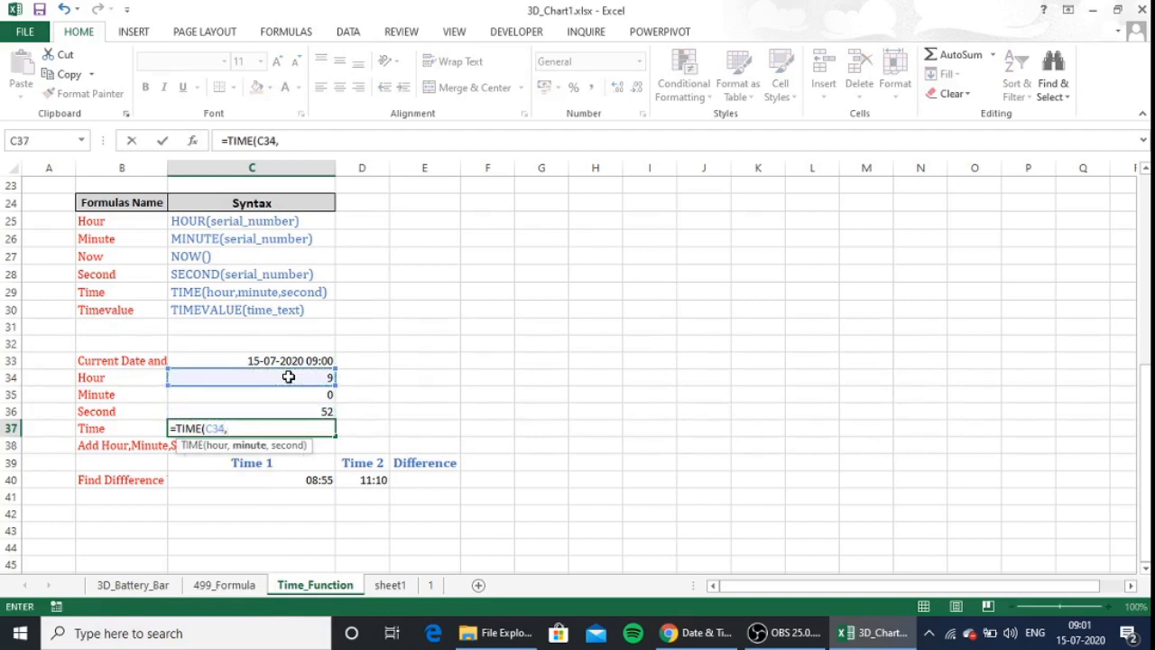
key("Up")
key("Up")
type(",")
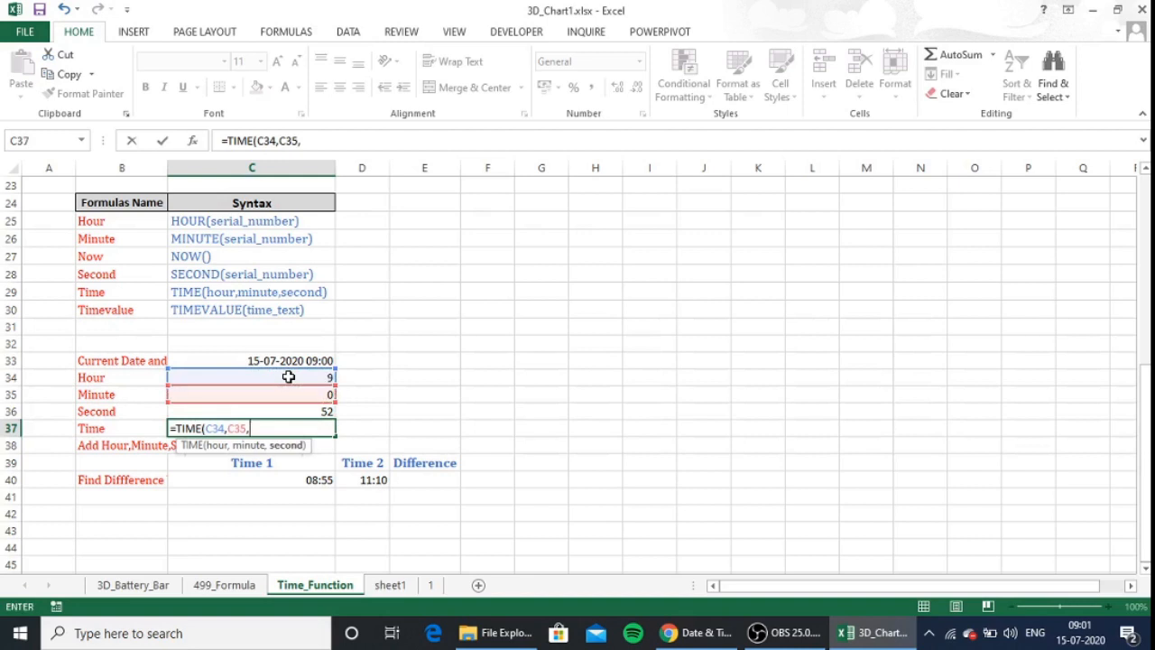
key("Up")
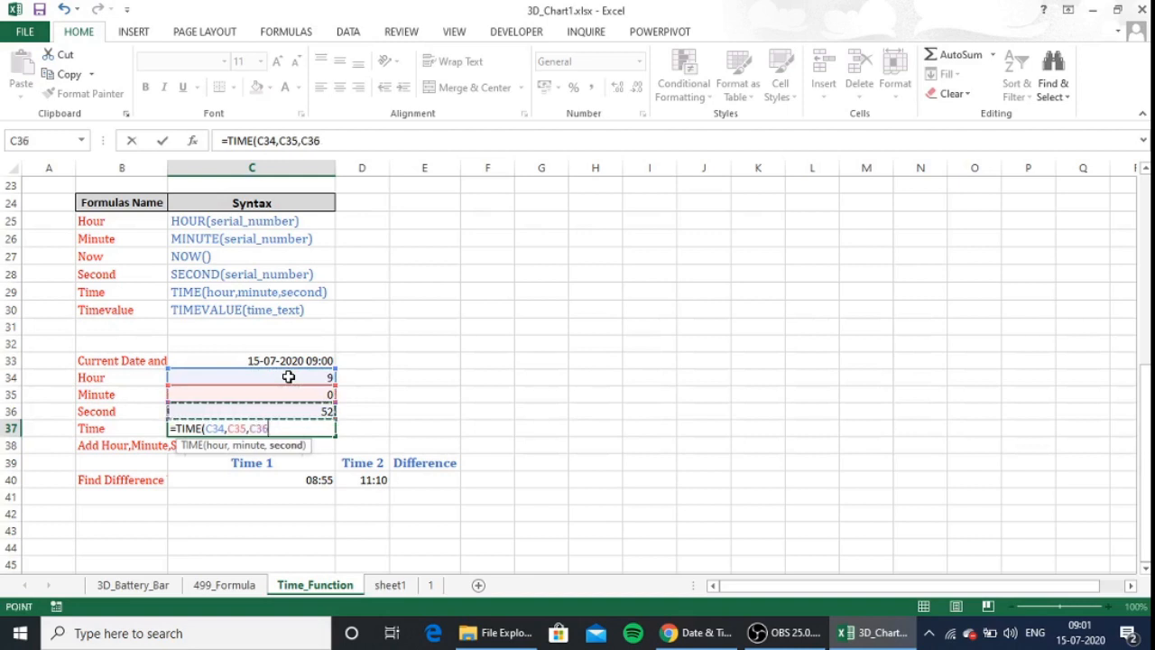
key("Return")
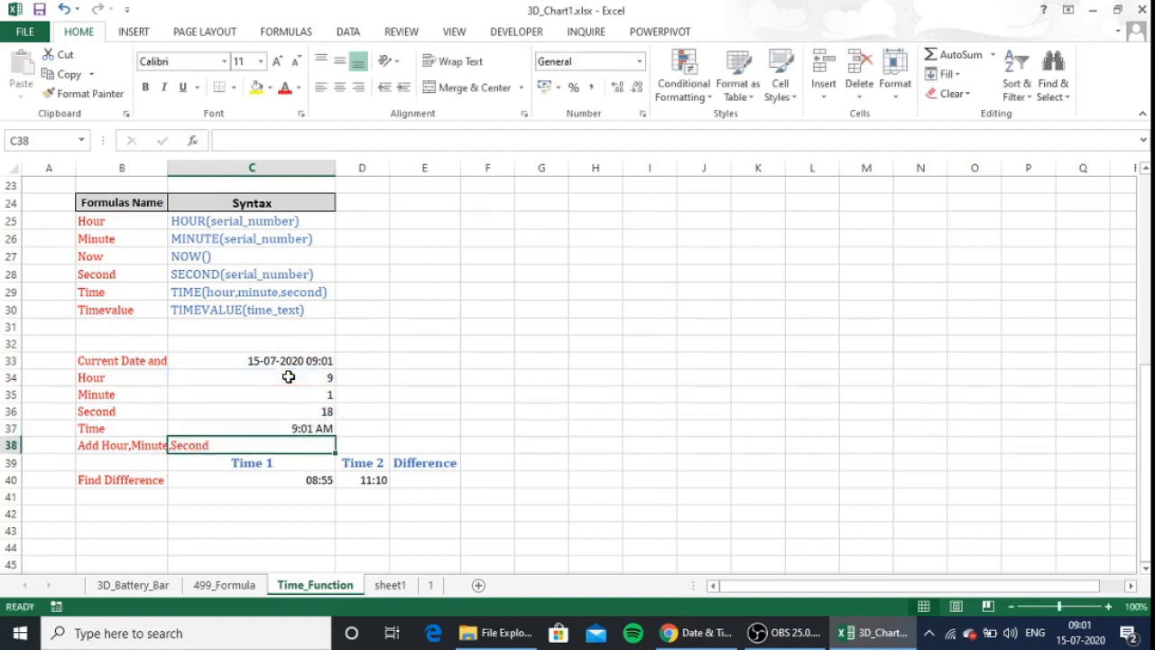
key("Up")
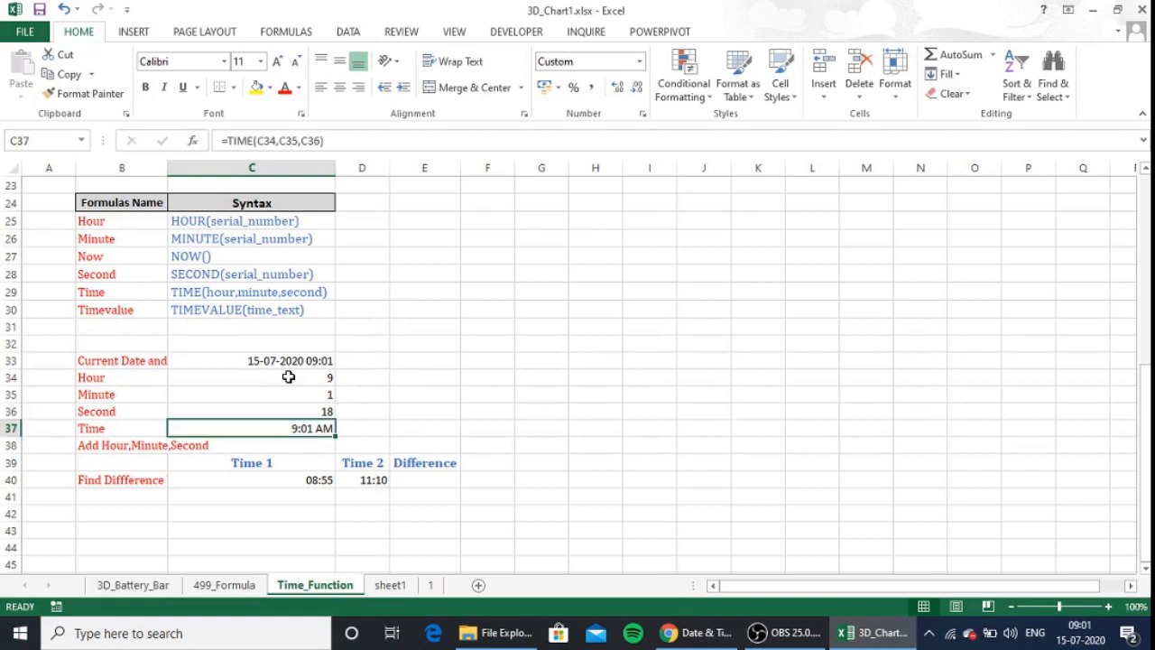
- Add 1 hour, 5 minutes and 13 seconds to the extracted time by entering =TIME(C34+1,C35+5,C36+13) in cell C38
key("Down")
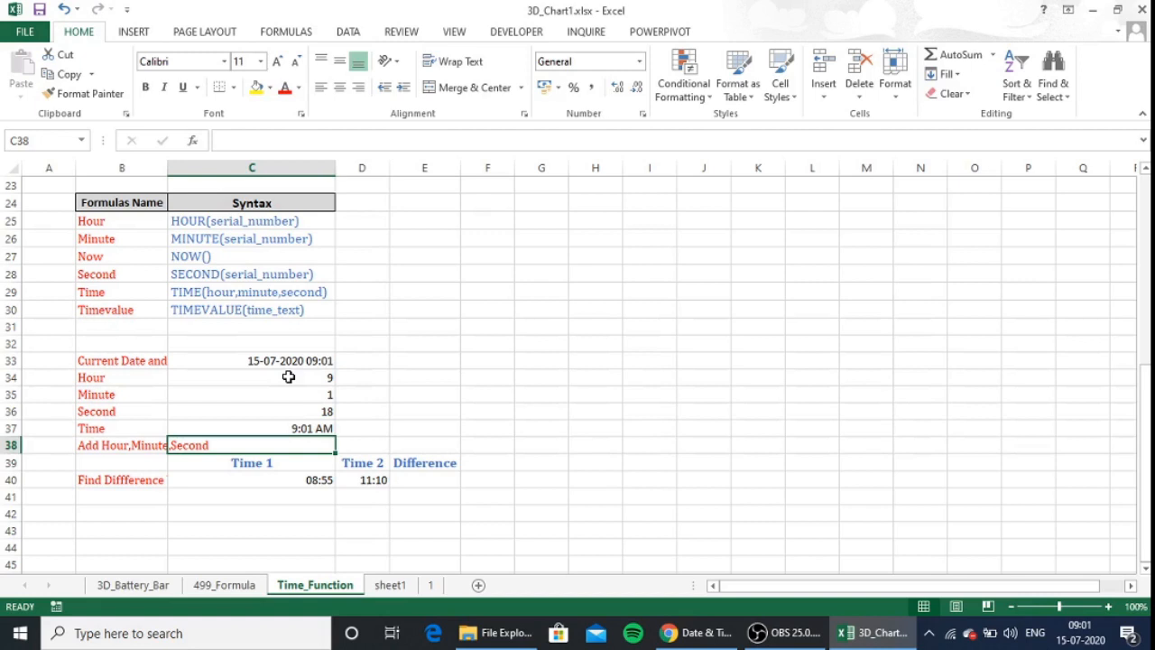
type("=")
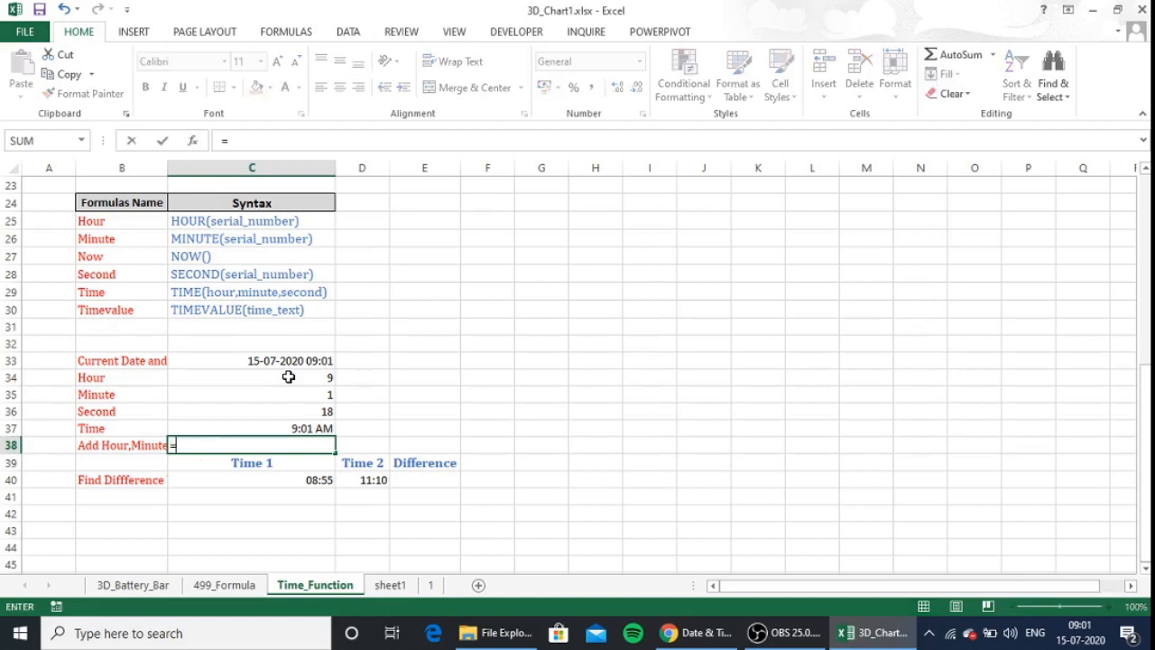
type("time")
key("Tab")
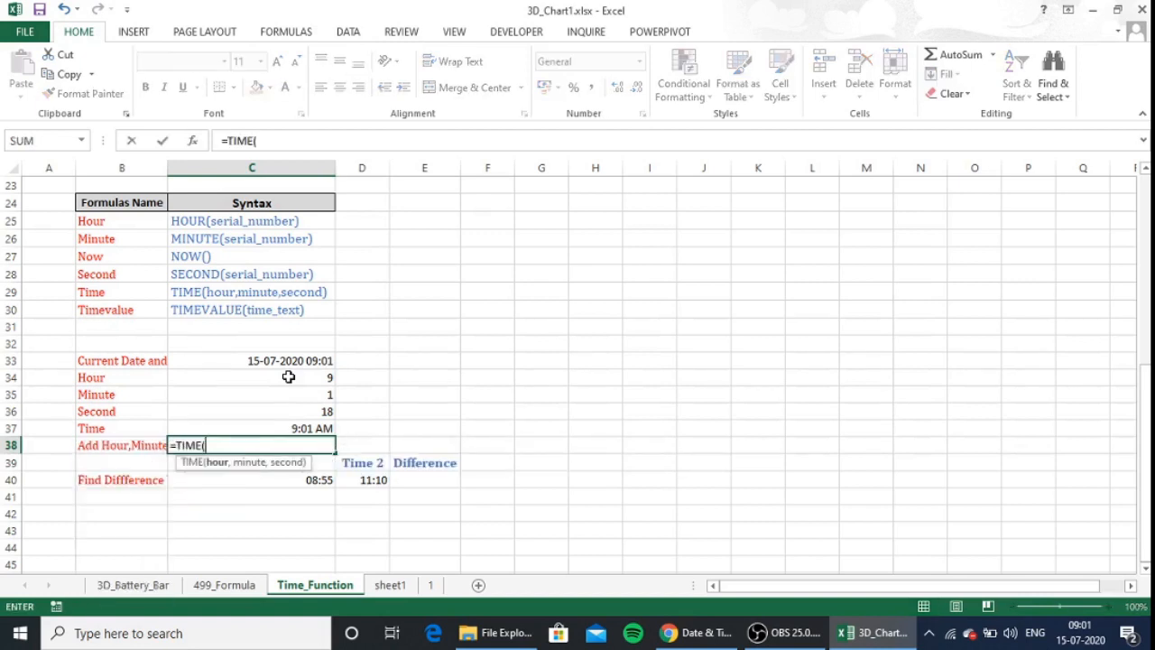
left_click(288, 376)
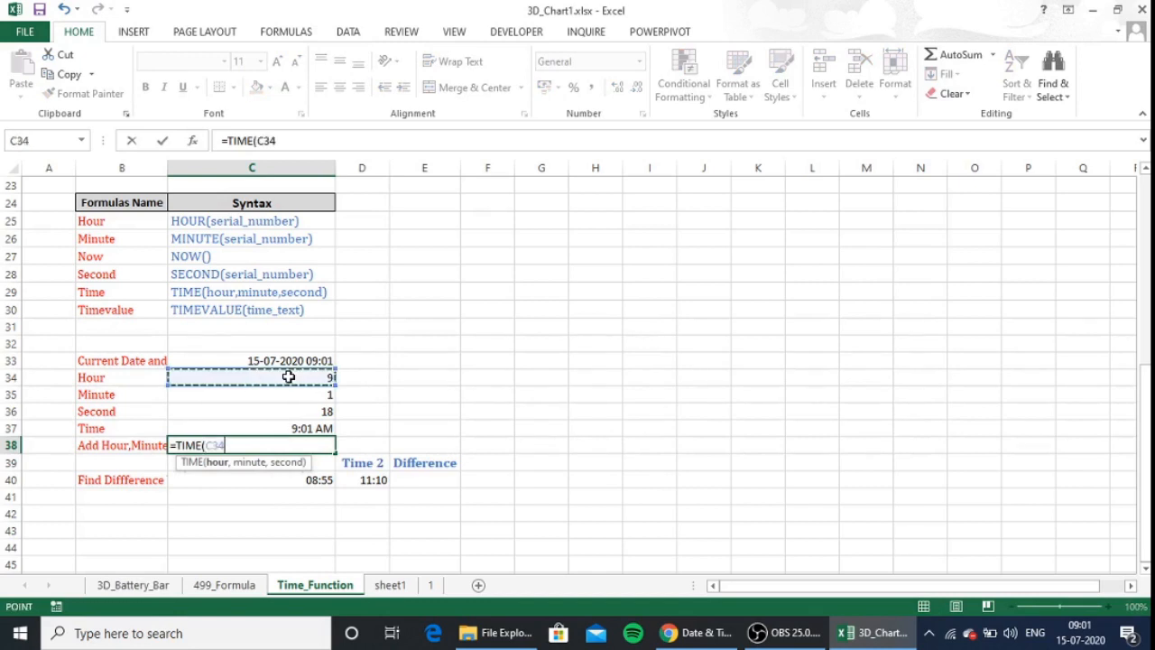
type("+")
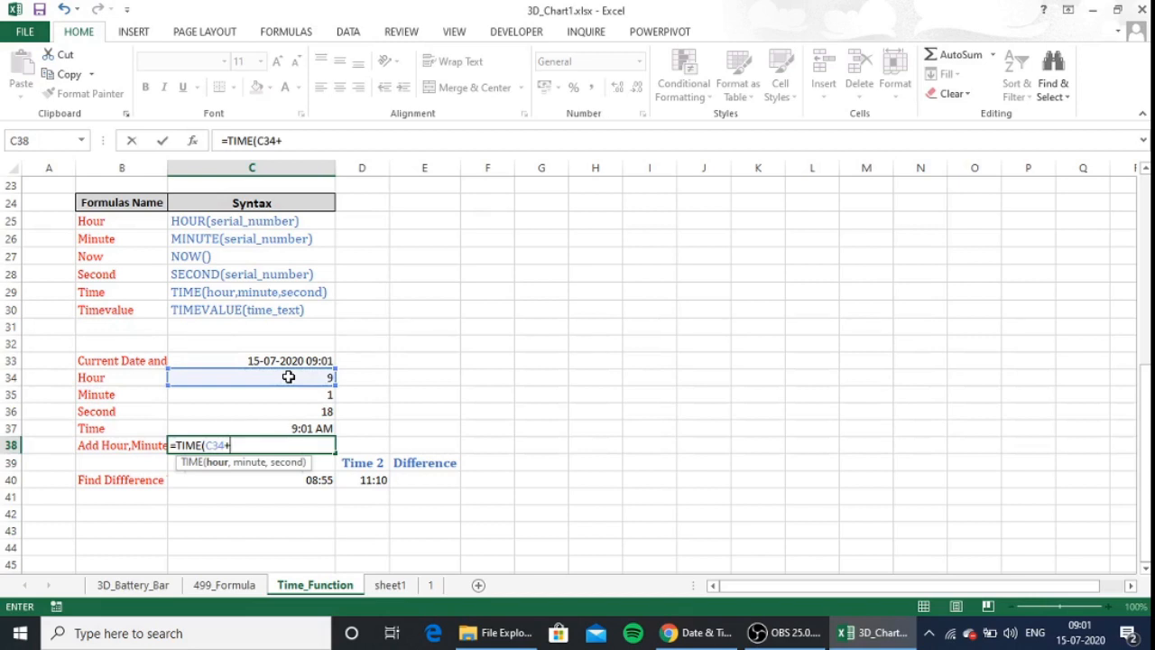
type("1,")
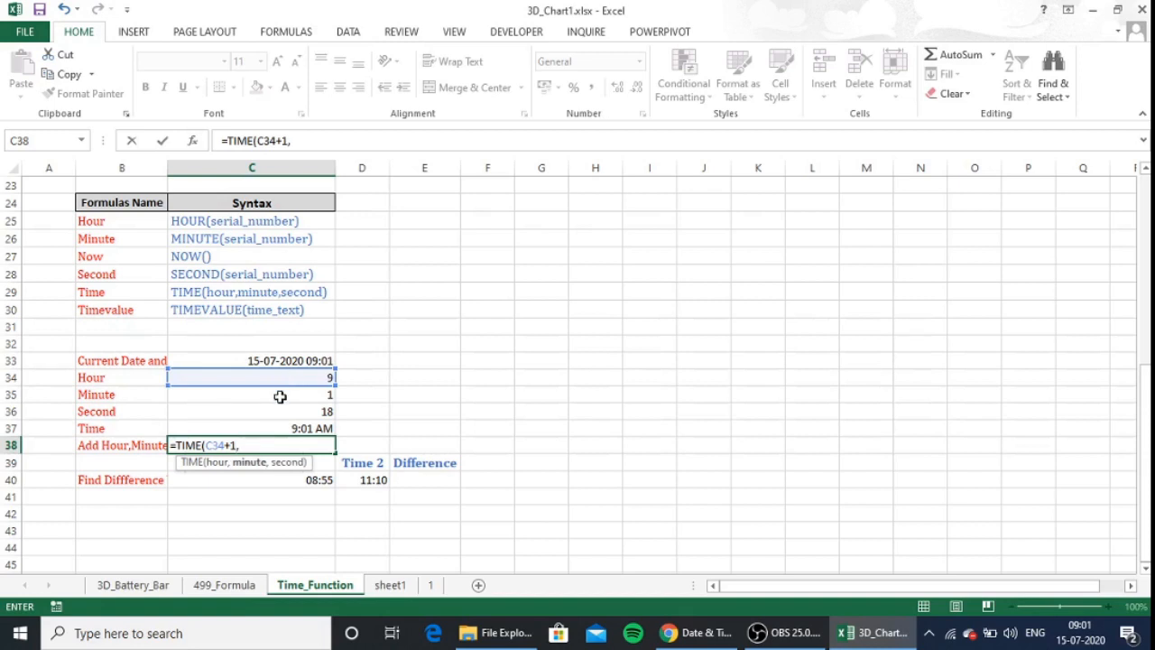
left_click(280, 397)
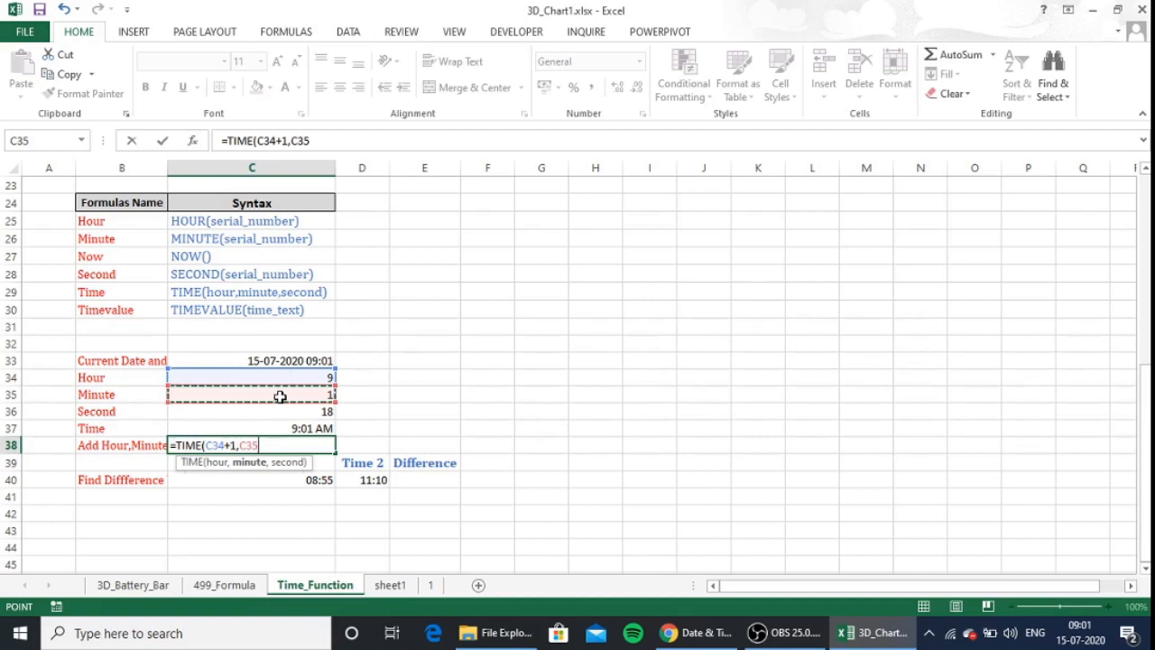
type("+")
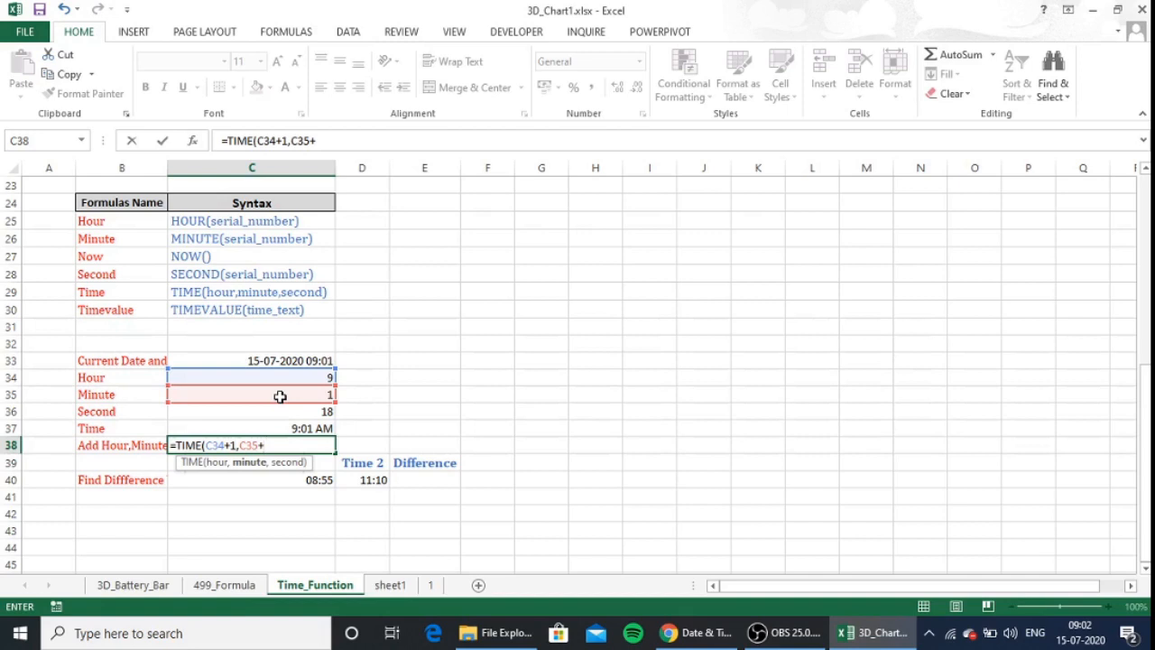
type("5,")
left_click(291, 415)
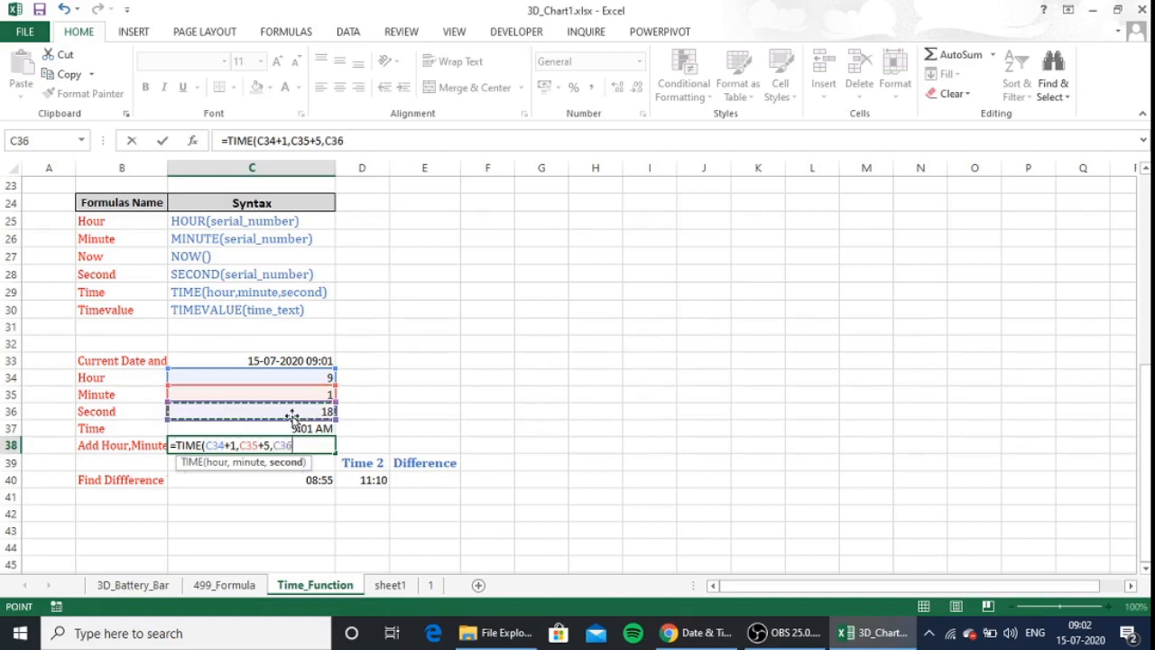
type("+")
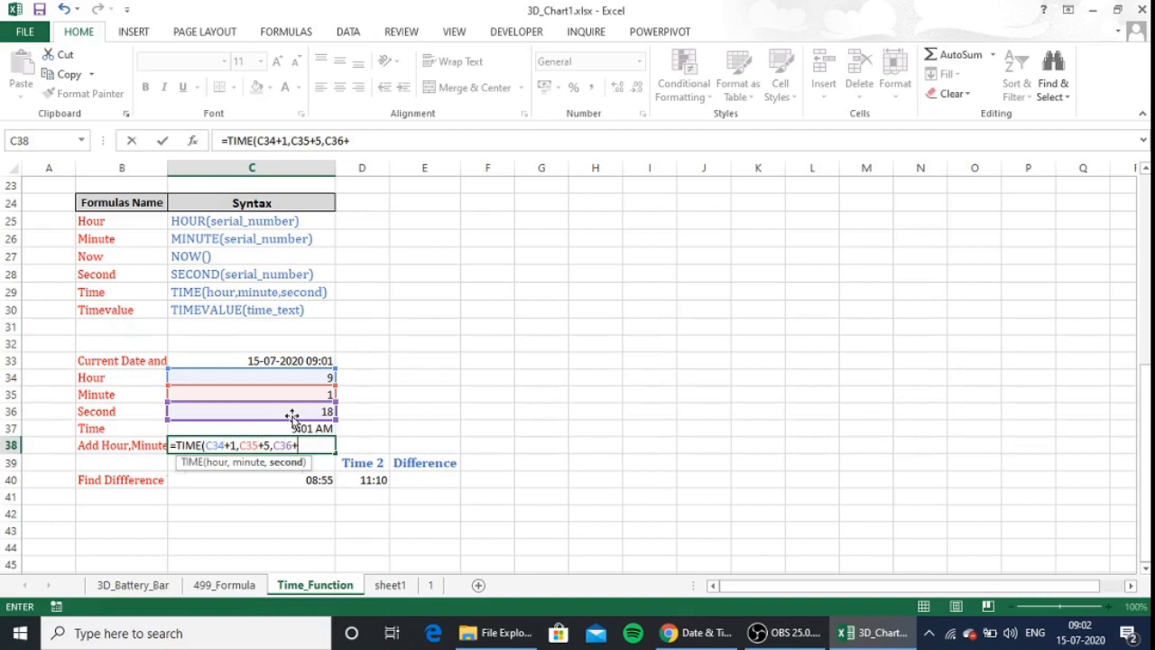
type("13)")
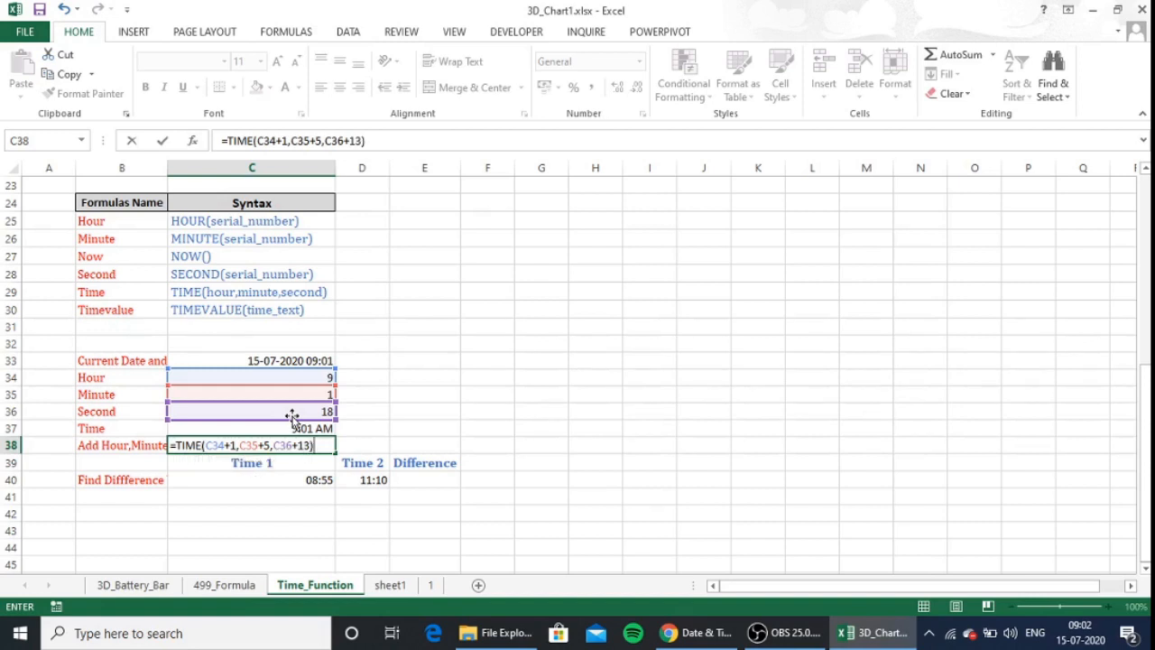
key("Return")
key("Up")
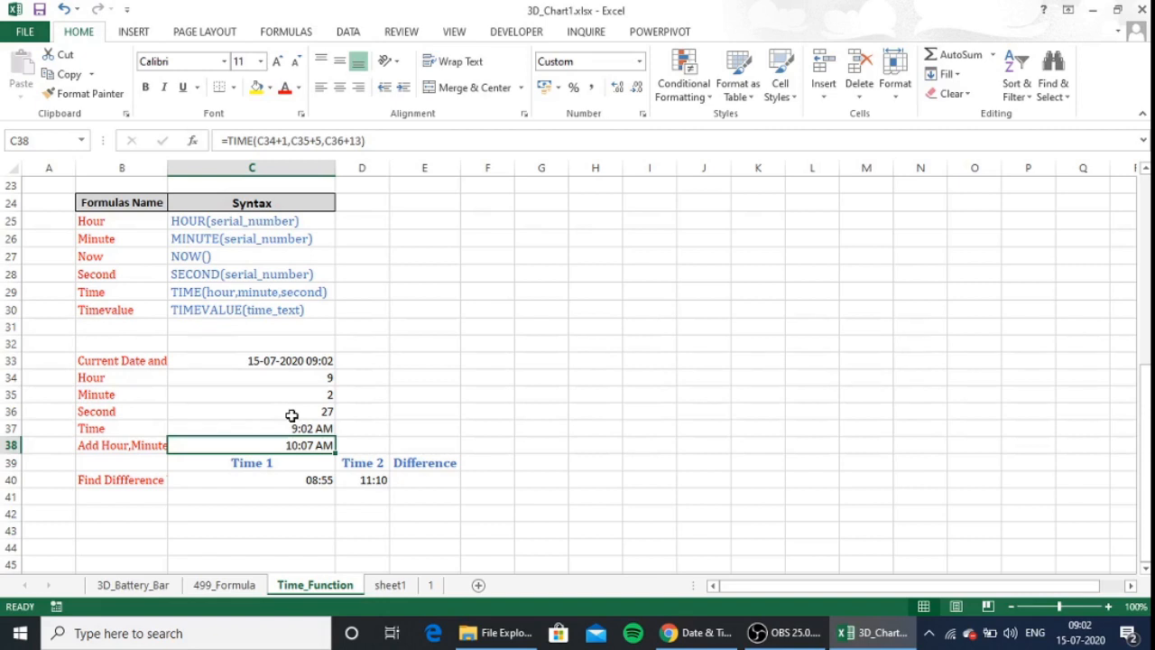
- Calculate the difference between Time 2 and Time 1 by entering =D40-C40 in cell E40
left_click(428, 481)
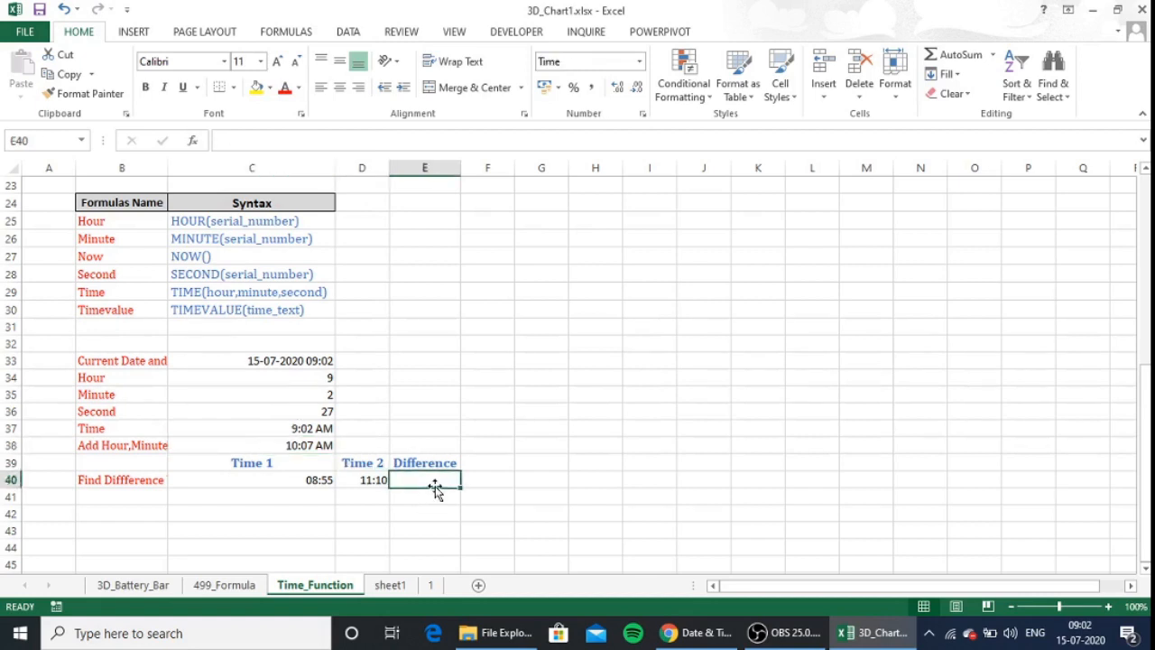
type("=")
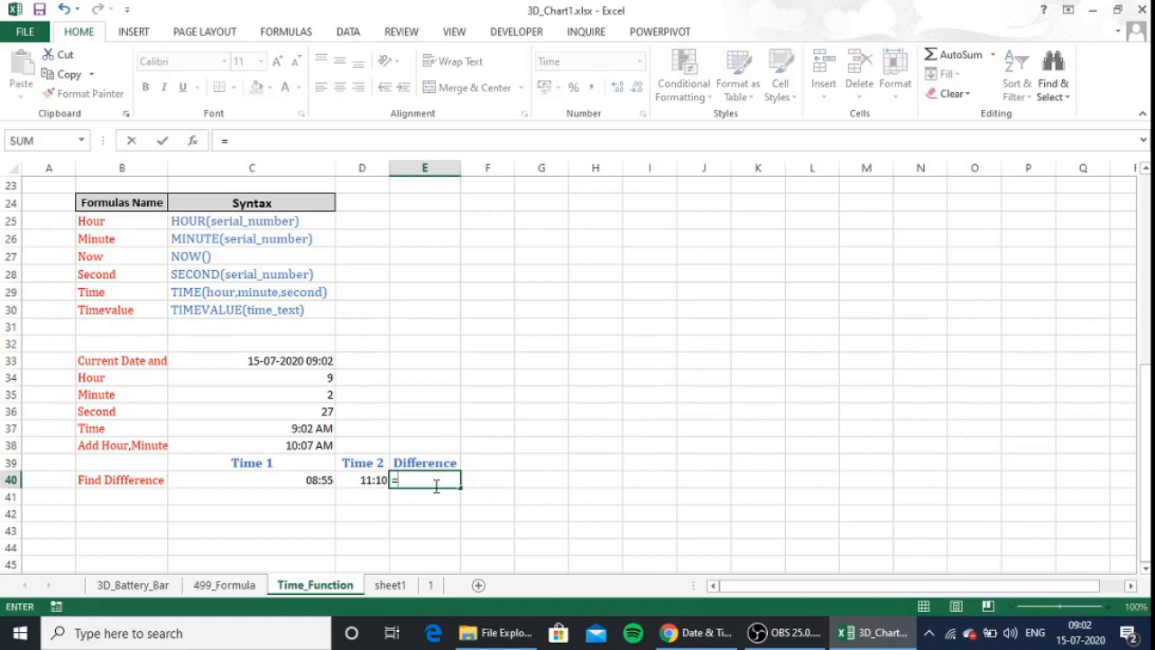
key("Left")
type("-")
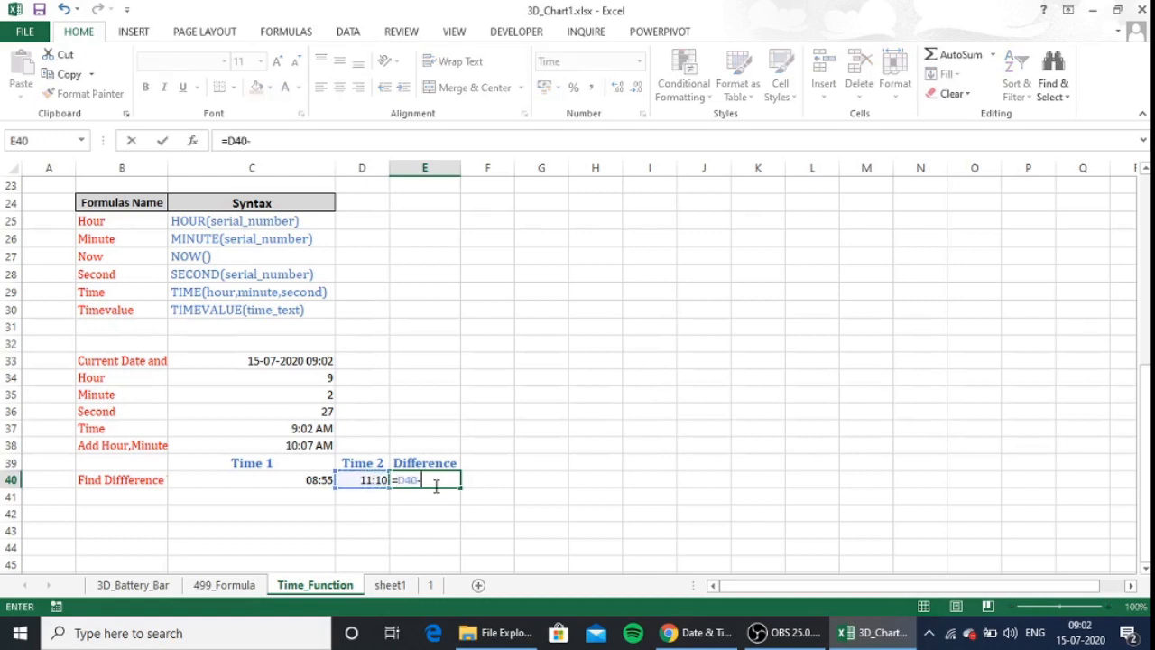
key("Left")
key("Left")
key("Return")
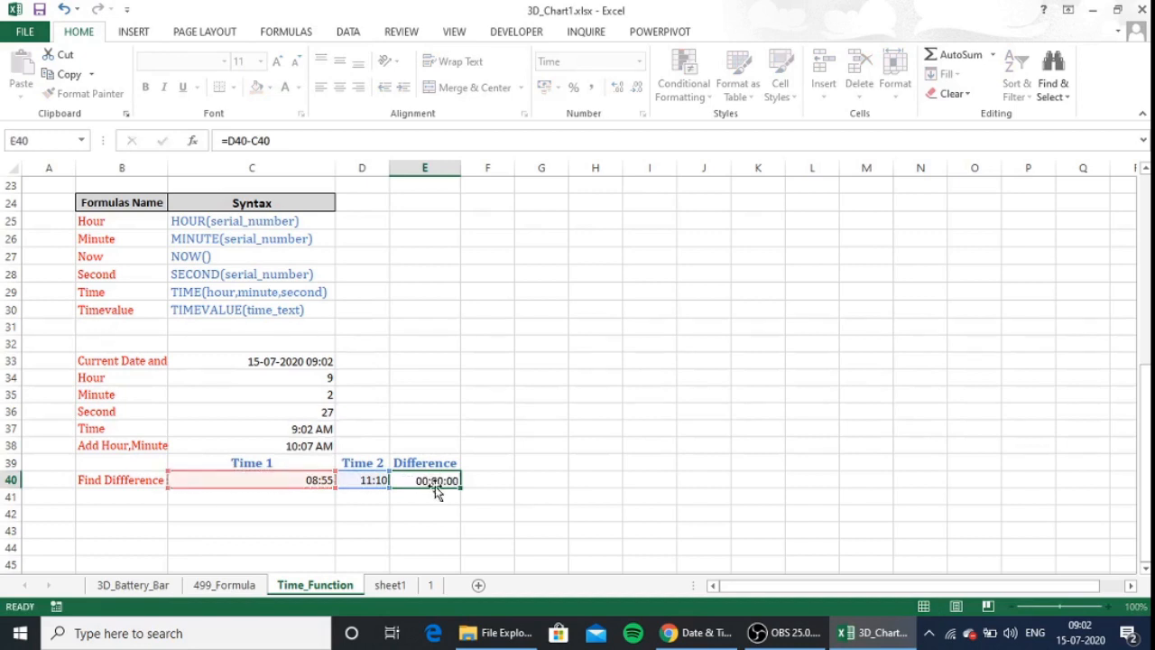
- Try the reversed subtraction, Time 1 minus Time 2, by replacing the formula in cell E40 with =C40-D40
left_click(434, 484)
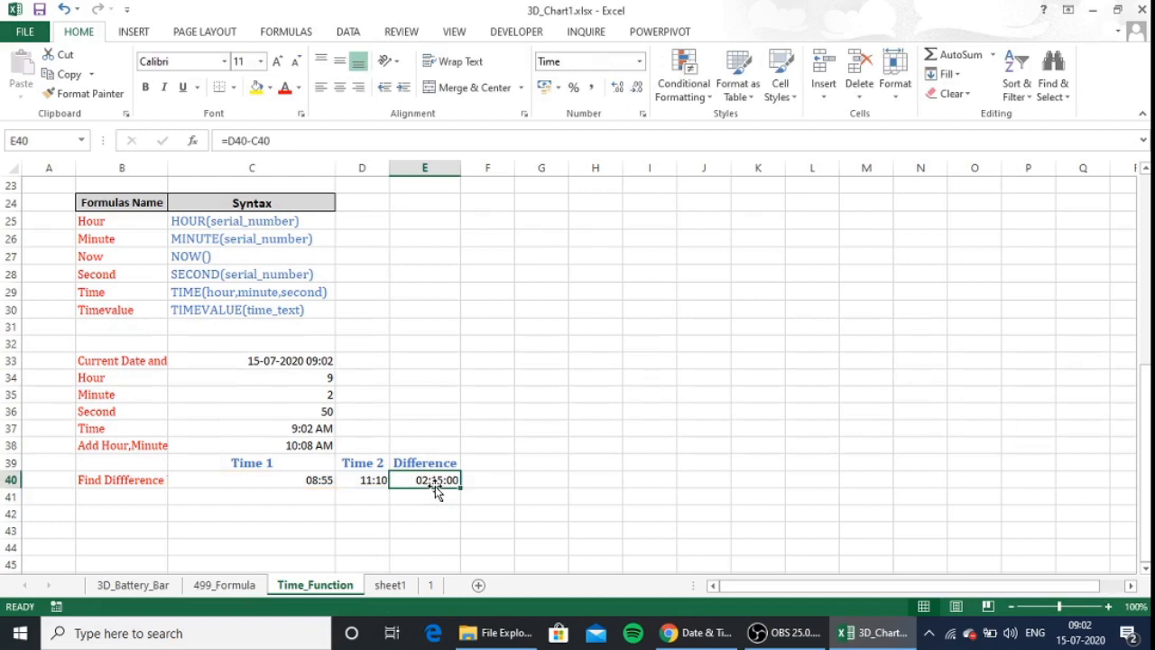
type("=")
key("Left")
key("Left")
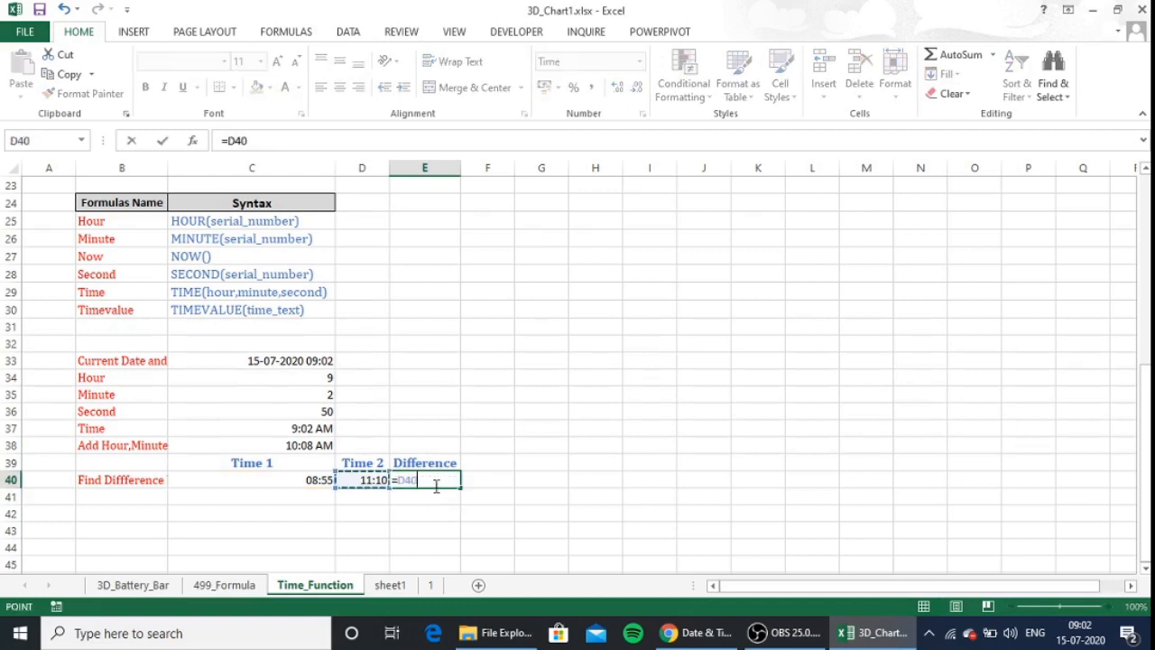
type("-")
key("Left")
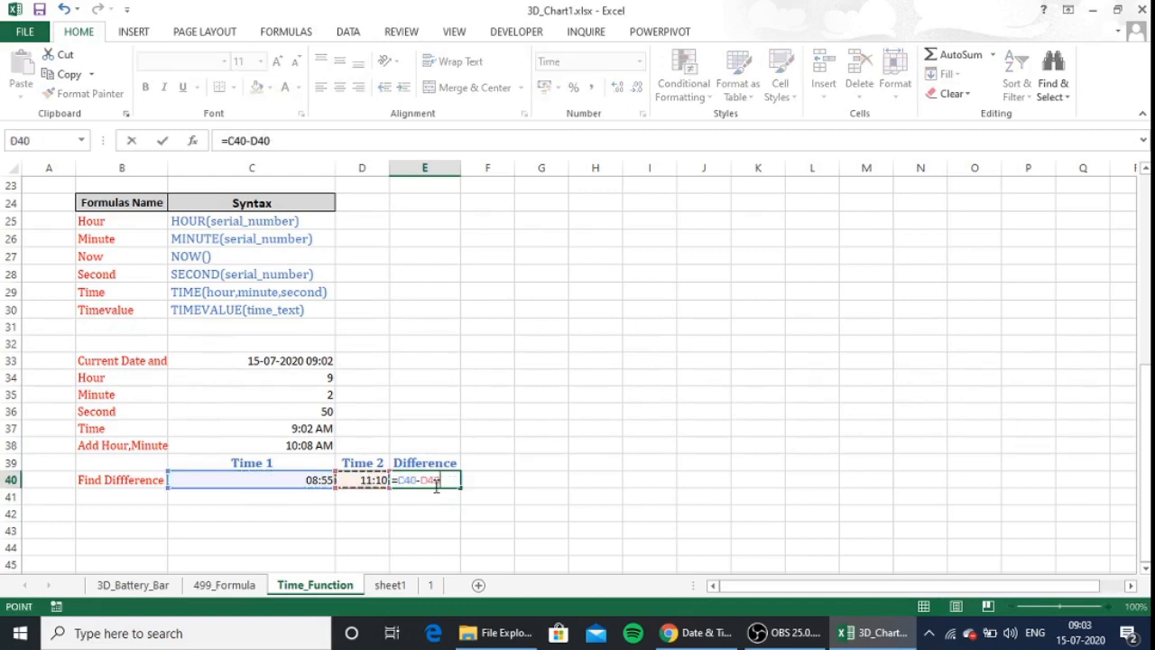
key("Return")
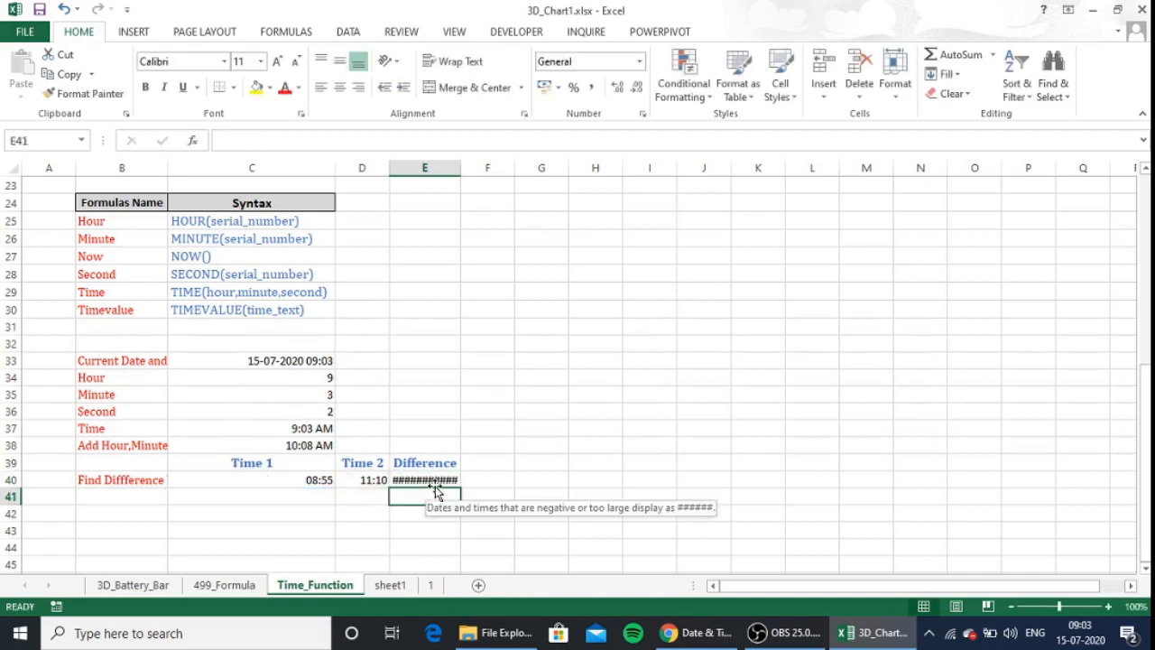
- Clear the reversed formula from cell E40 and enter =D40-C40 to subtract Time 1 from Time 2
left_click(434, 485)
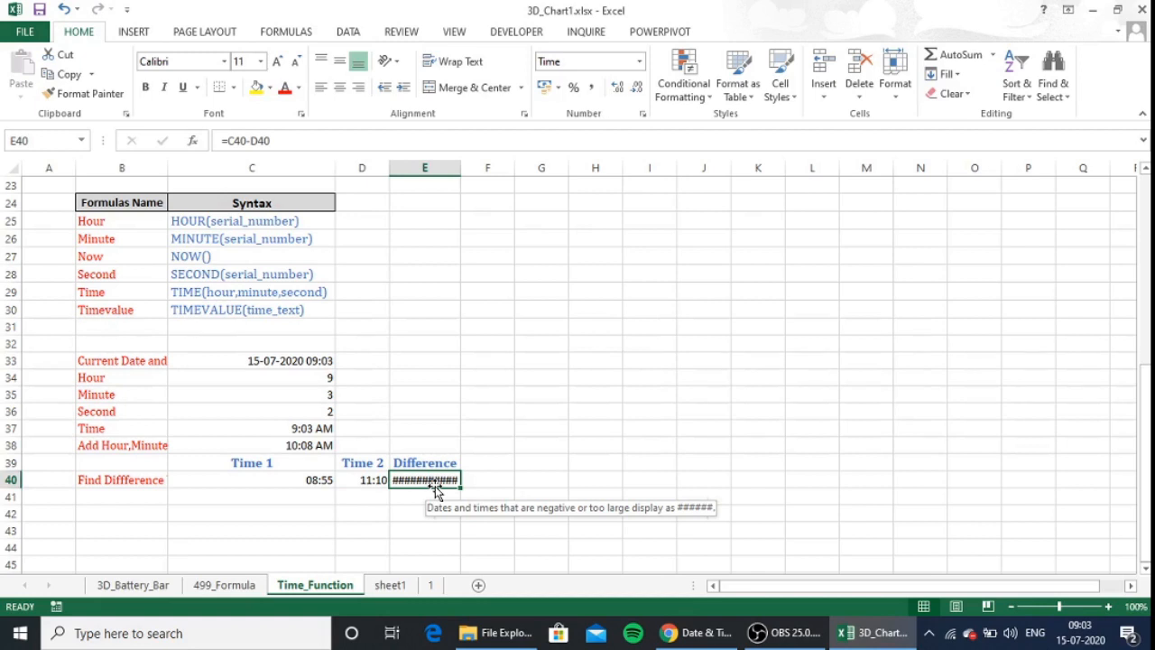
key("Delete")
type("=")
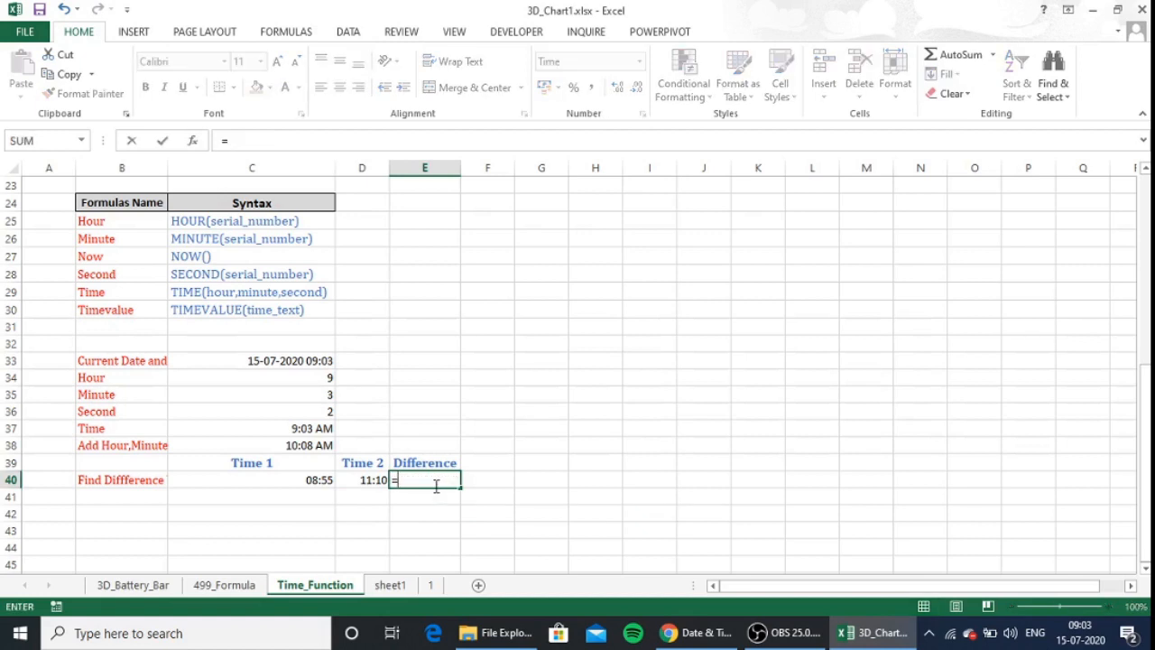
key("Left")
type("-")
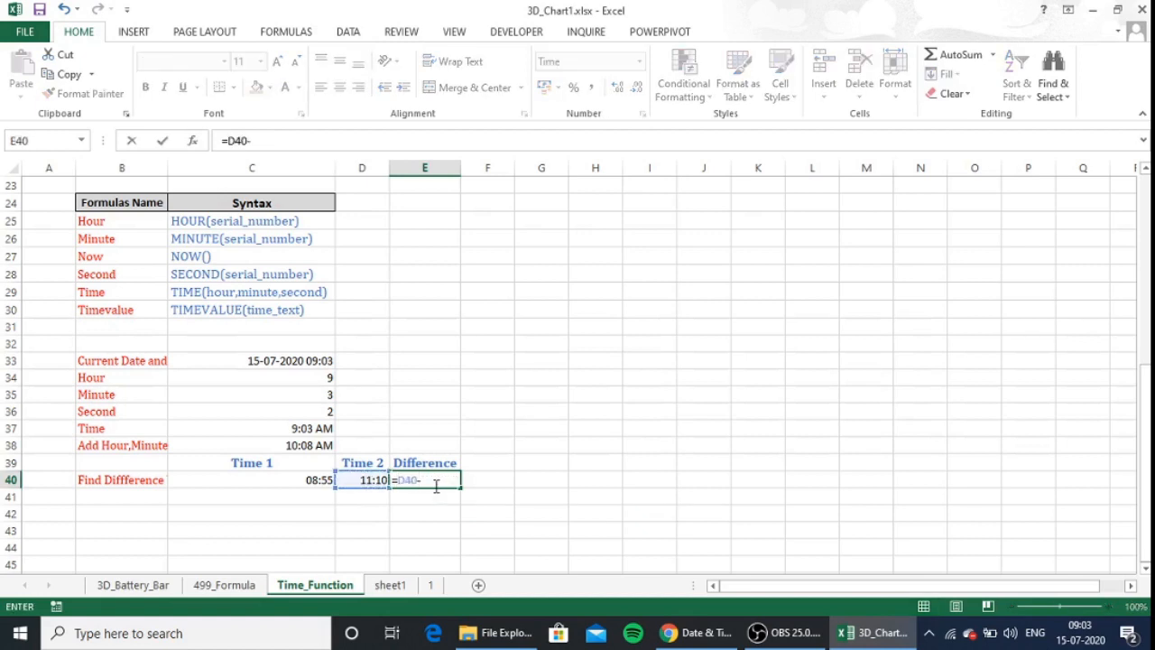
key("Left")
key("Left")
key("Return")
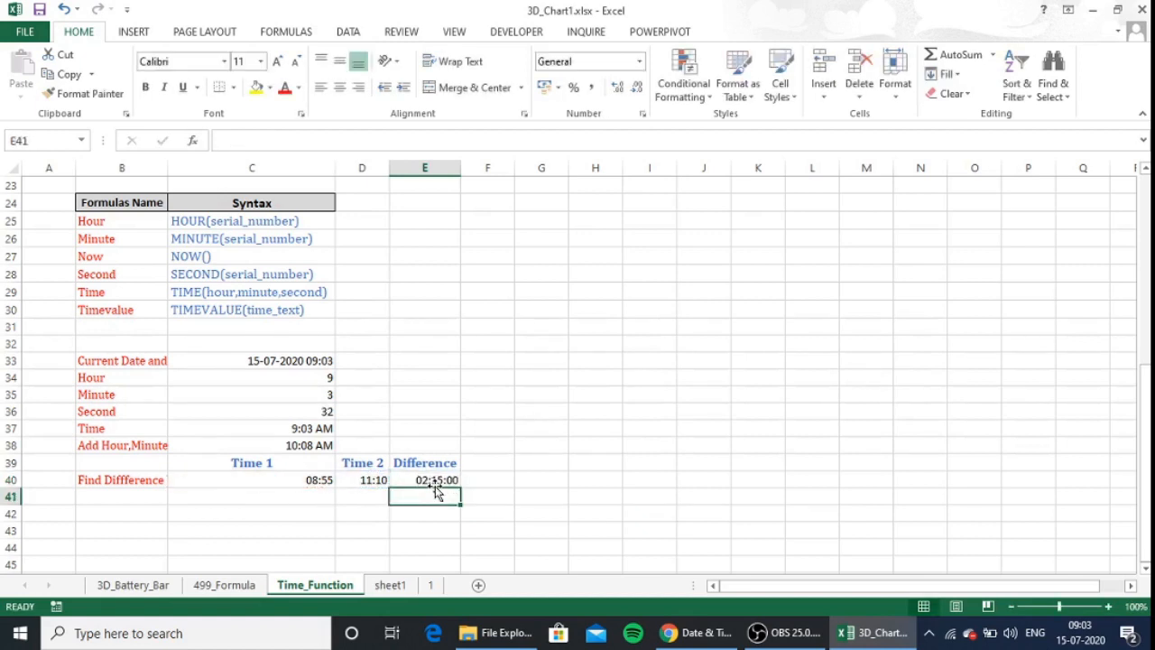
left_click(435, 484)
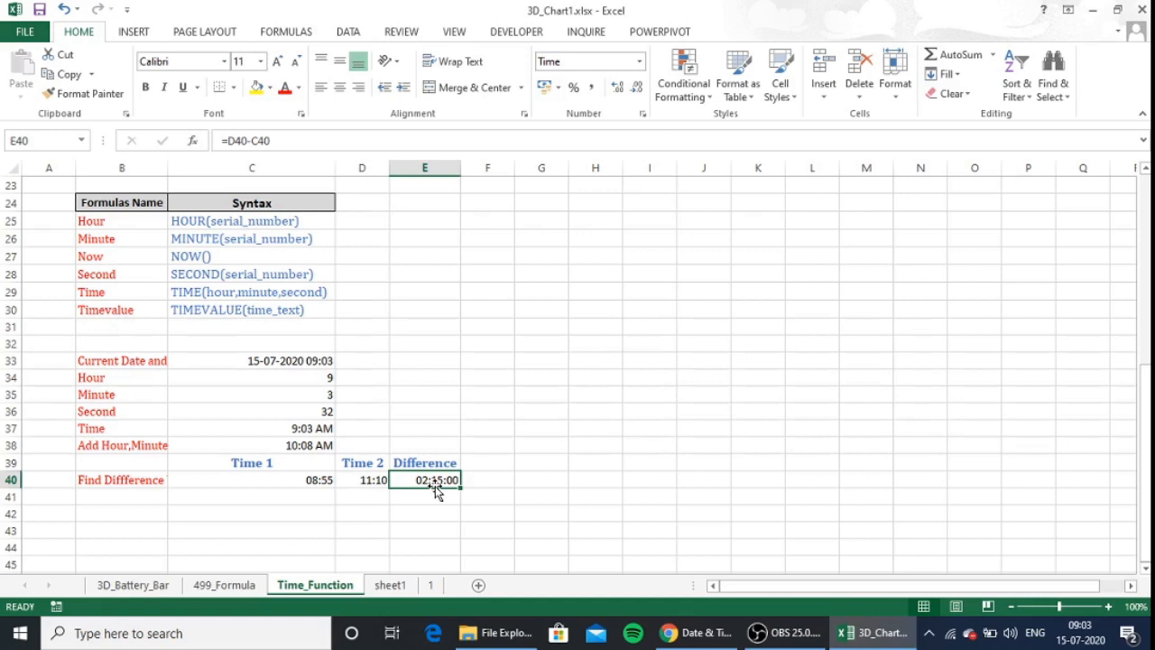
mouse_move(758, 632)
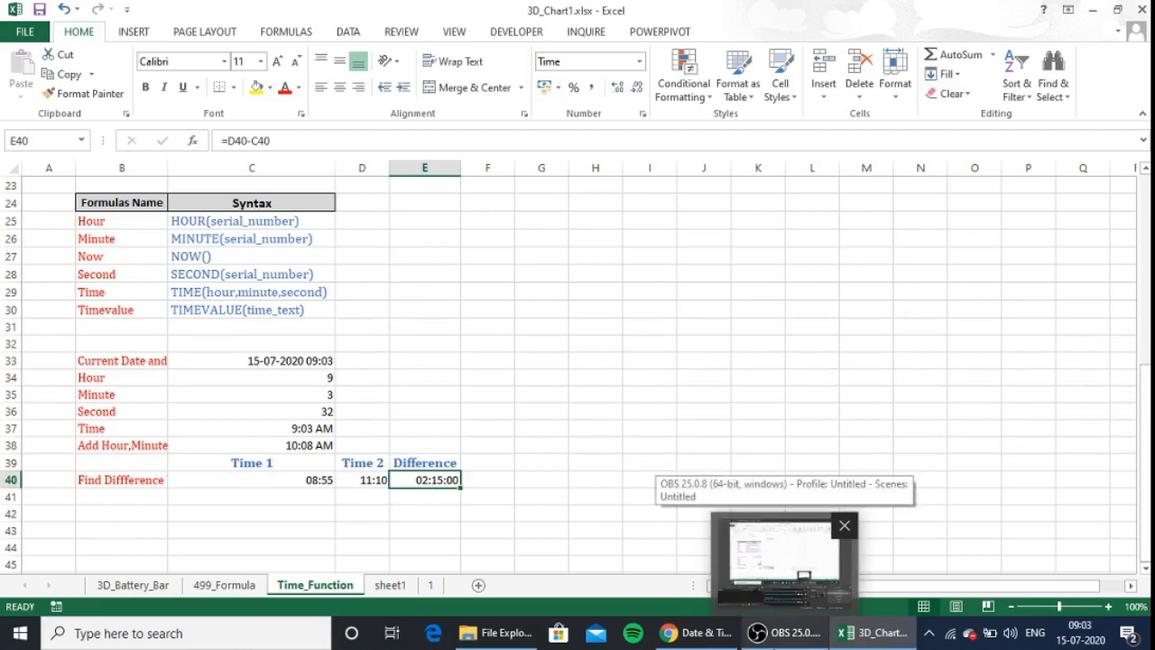